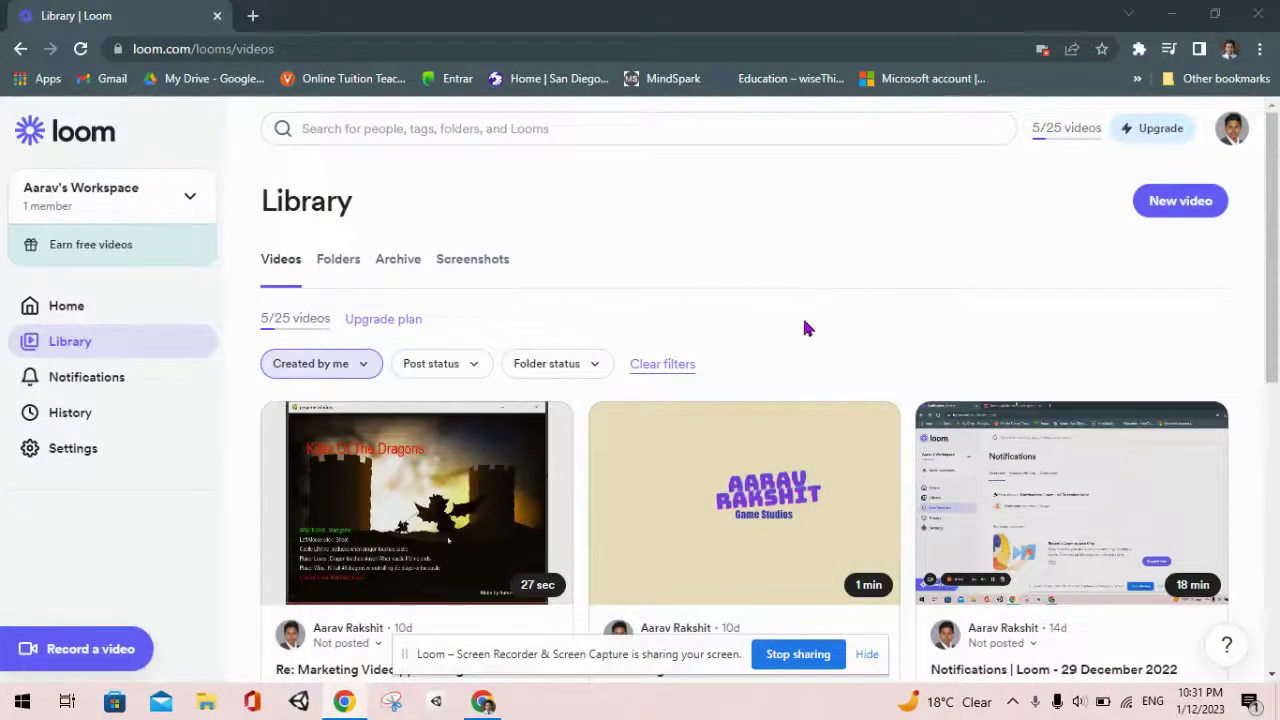
Step: Open Blender from the desktop and start the Shortcut VUr on-screen key display
{"action": "key", "text": "super+d"}
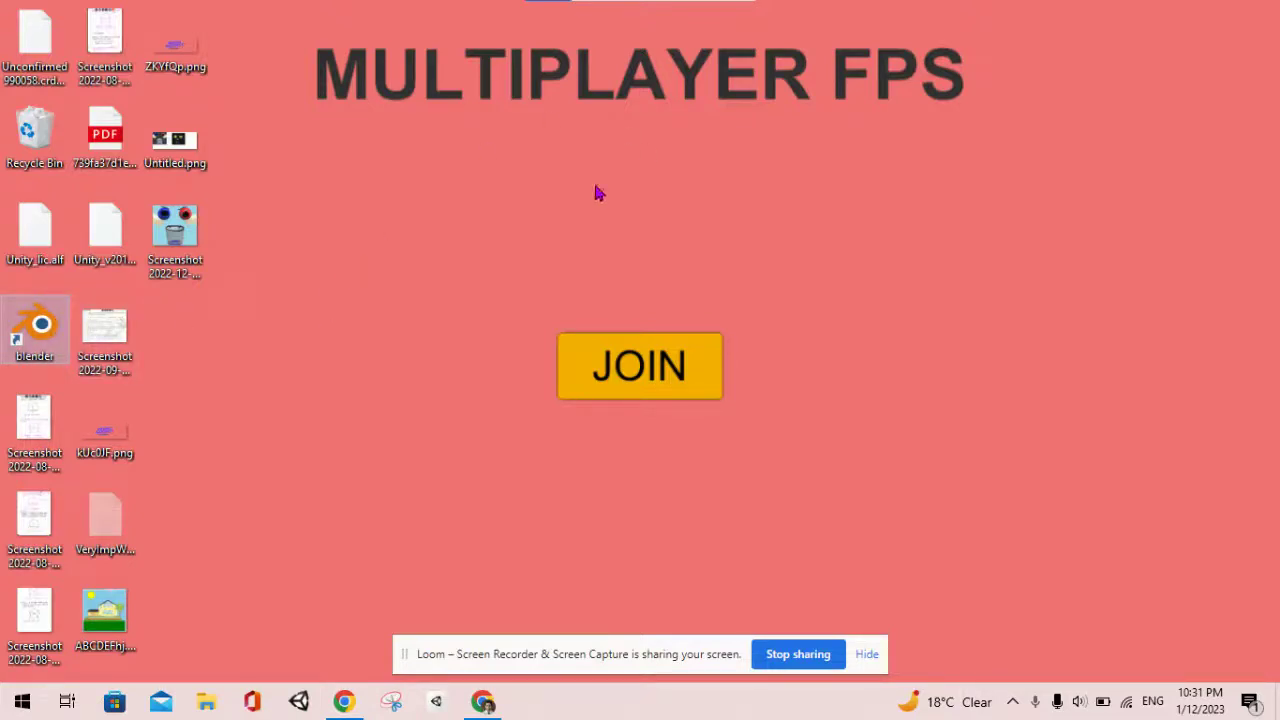
{"action": "double_click", "coordinate": [40, 328]}
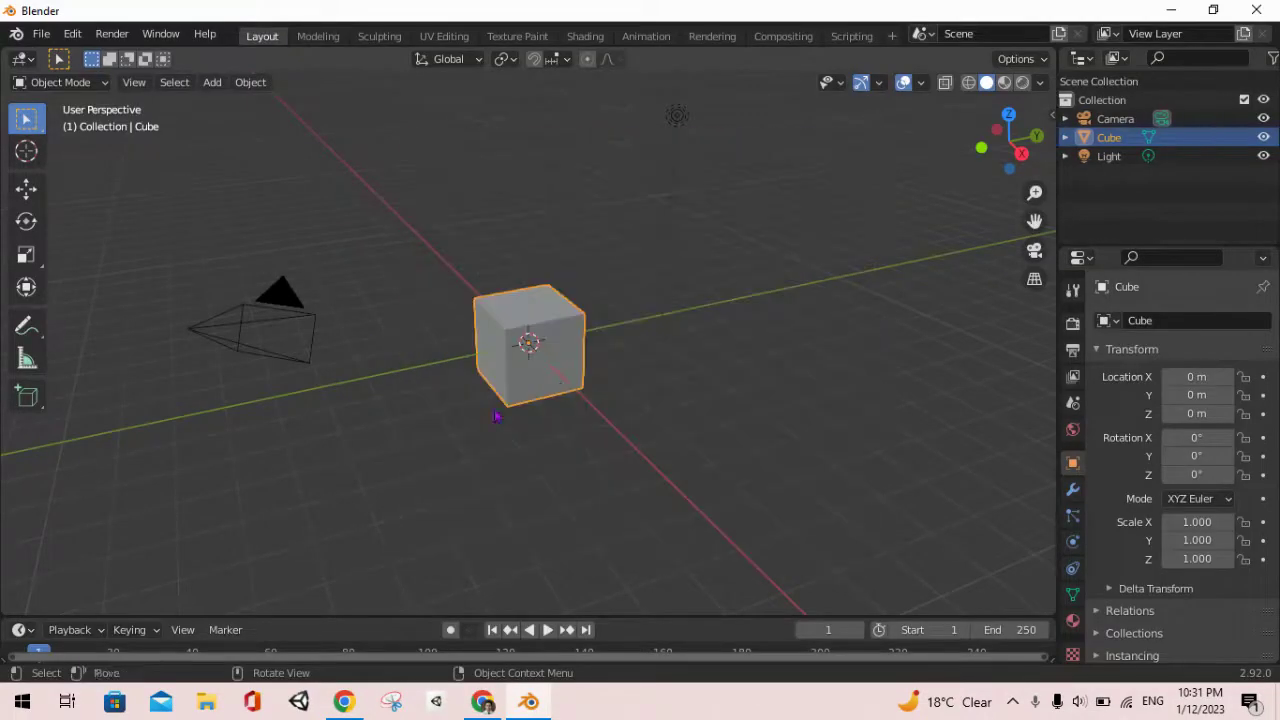
{"action": "key", "text": "n"}
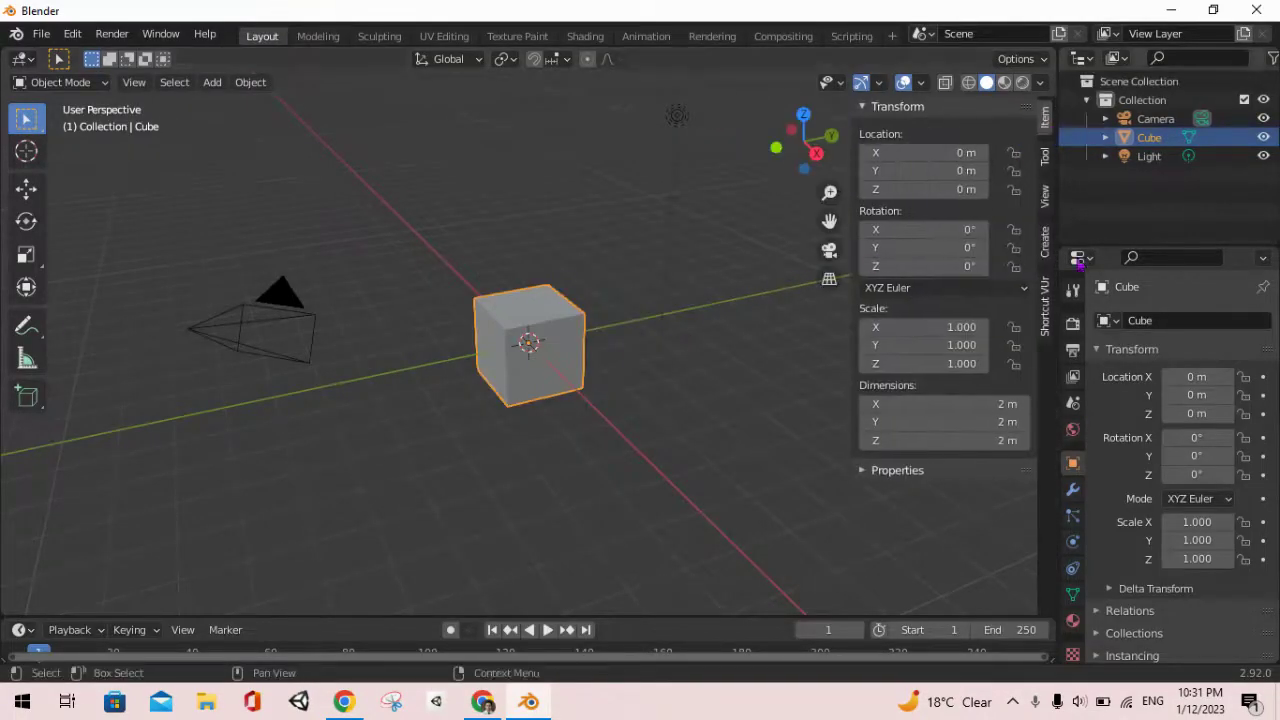
{"action": "left_click", "coordinate": [1045, 310]}
{"action": "left_click", "coordinate": [942, 133]}
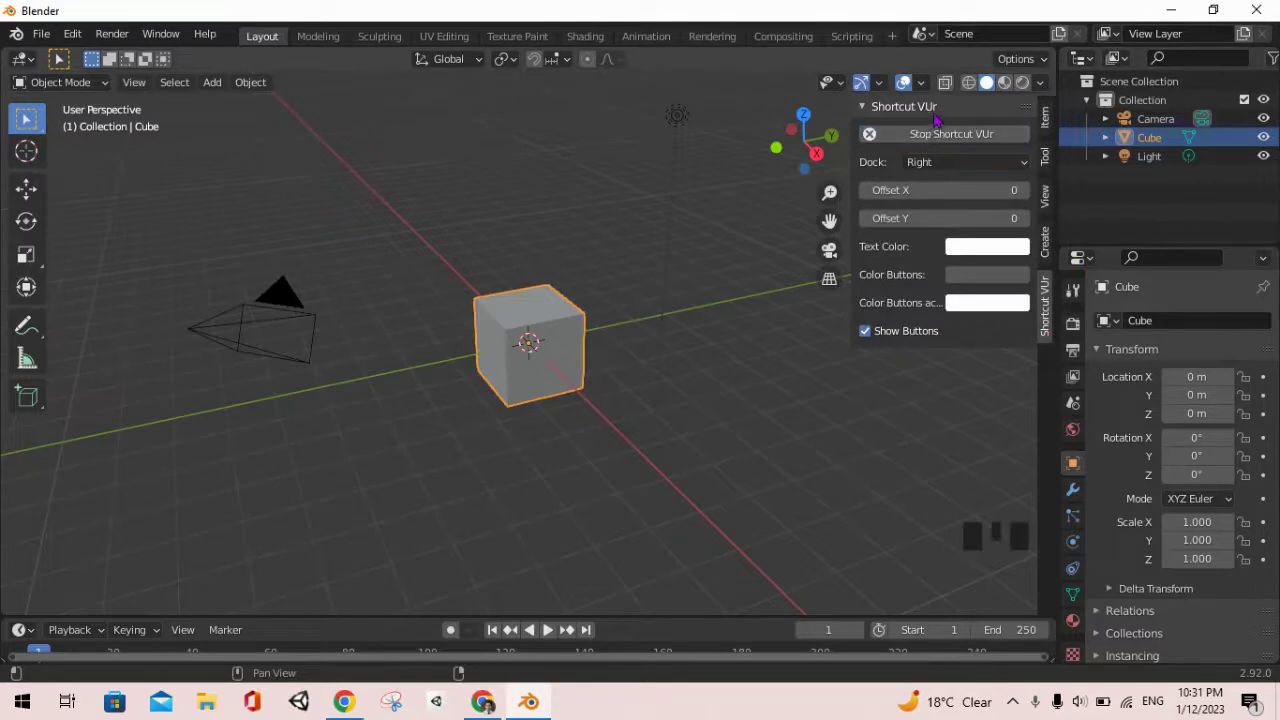
{"action": "key", "text": "n"}
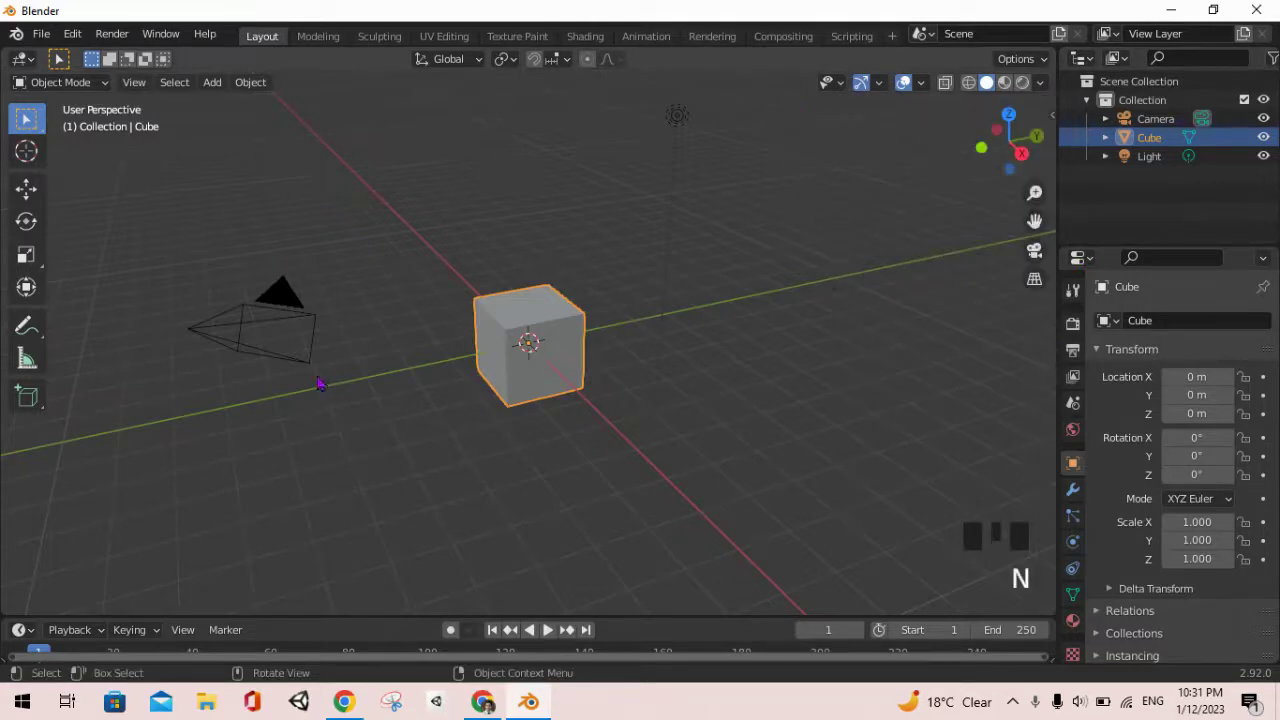
Step: Delete the default camera, cube and light from the scene
{"action": "scroll", "coordinate": [326, 423], "scroll_direction": "up", "scroll_amount": 1}
{"action": "scroll", "coordinate": [333, 426], "scroll_direction": "down", "scroll_amount": 1}
{"action": "key", "text": "a"}
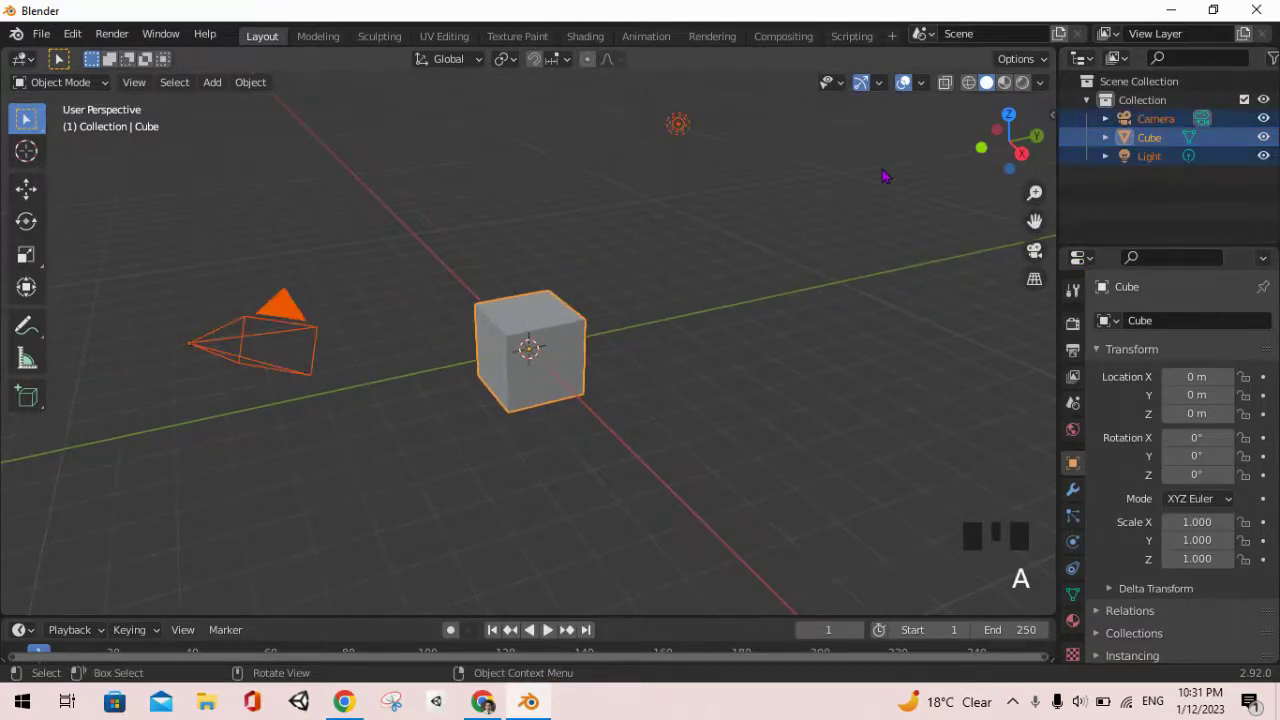
{"action": "key", "text": "x"}
{"action": "left_click", "coordinate": [707, 153]}
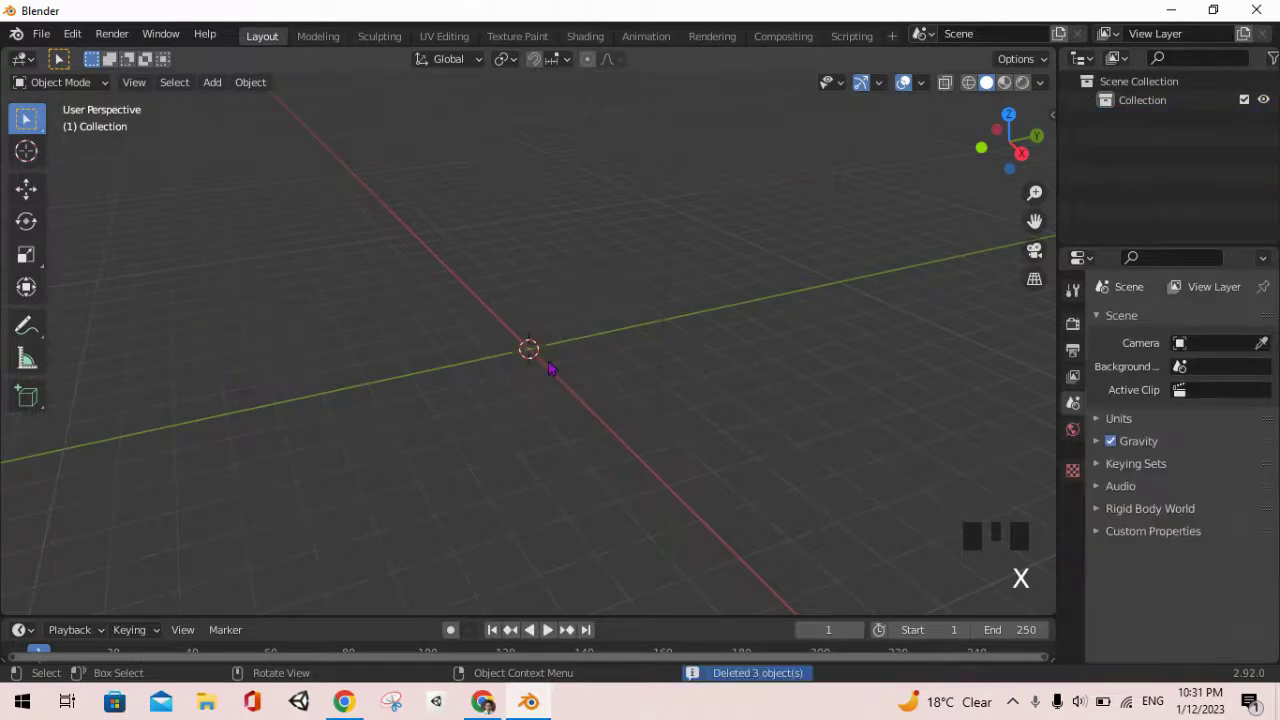
Step: Add a cylinder mesh at the world origin
{"action": "middle_click_drag", "start_coordinate": [551, 369], "coordinate": [588, 404], "text": "shift"}
{"action": "key", "text": "shift+a"}
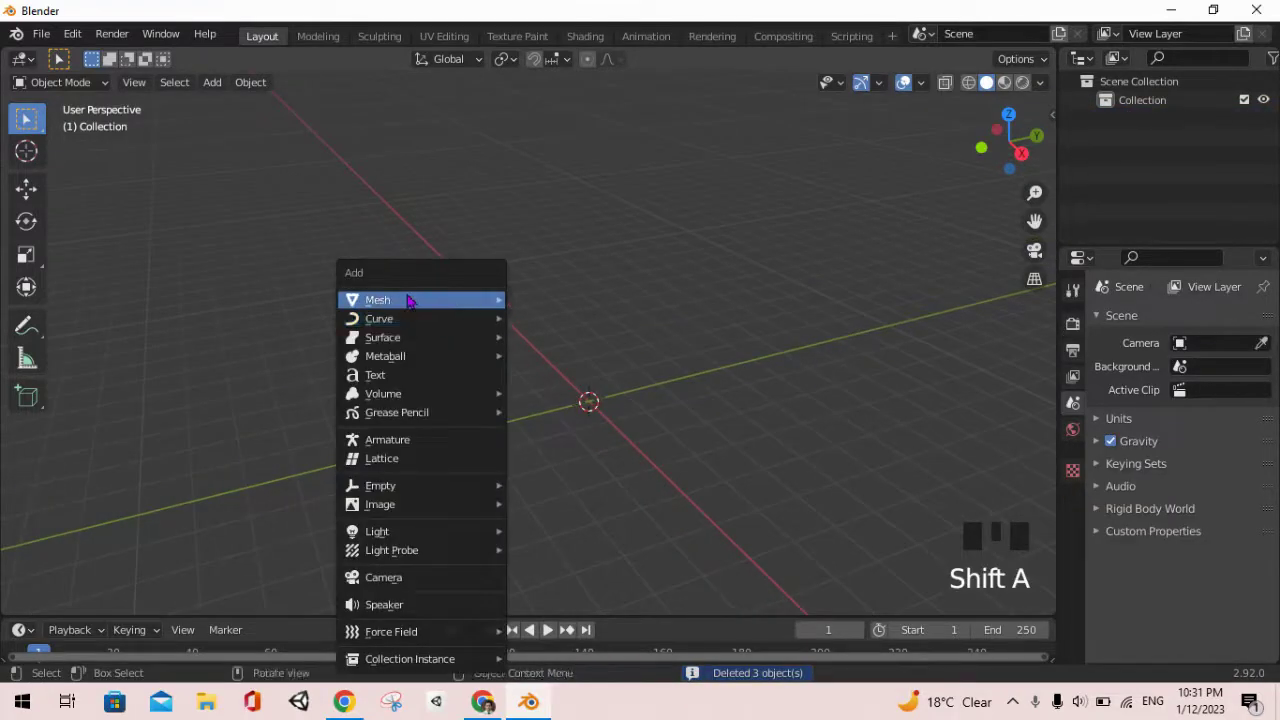
{"action": "mouse_move", "coordinate": [408, 300]}
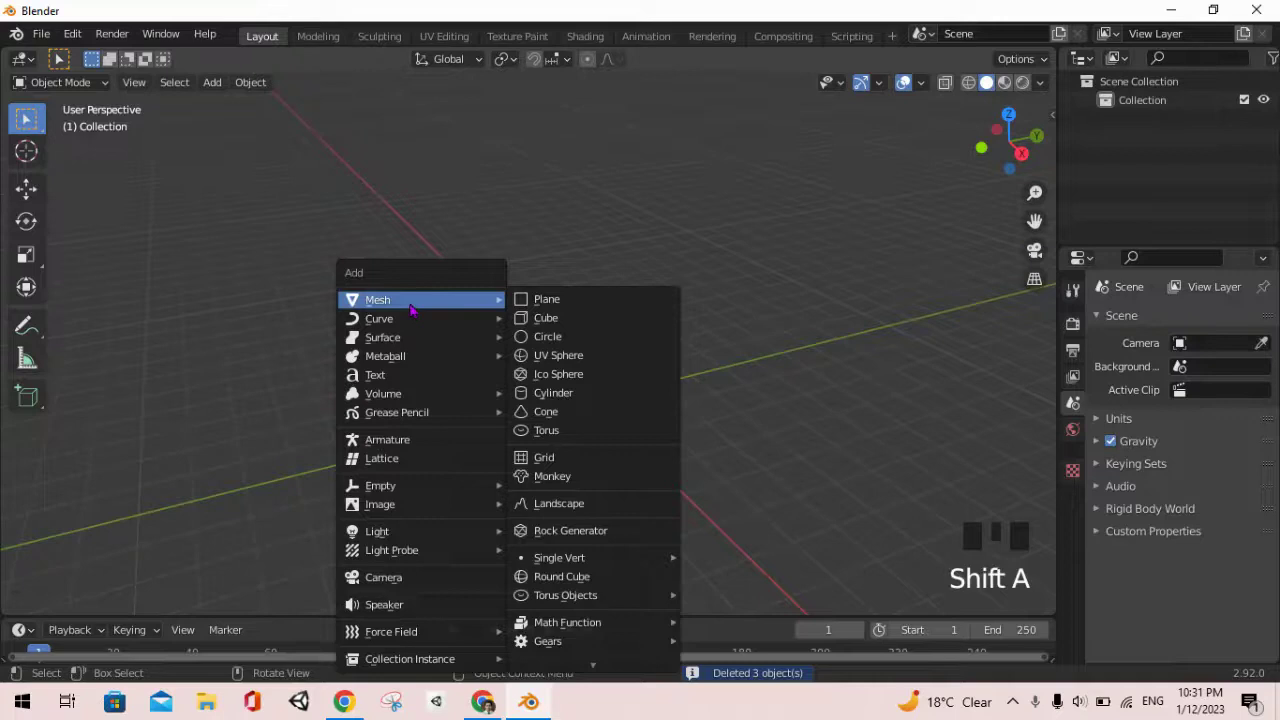
{"action": "left_click", "coordinate": [546, 396]}
{"action": "scroll", "coordinate": [589, 438], "scroll_direction": "up", "scroll_amount": 4}
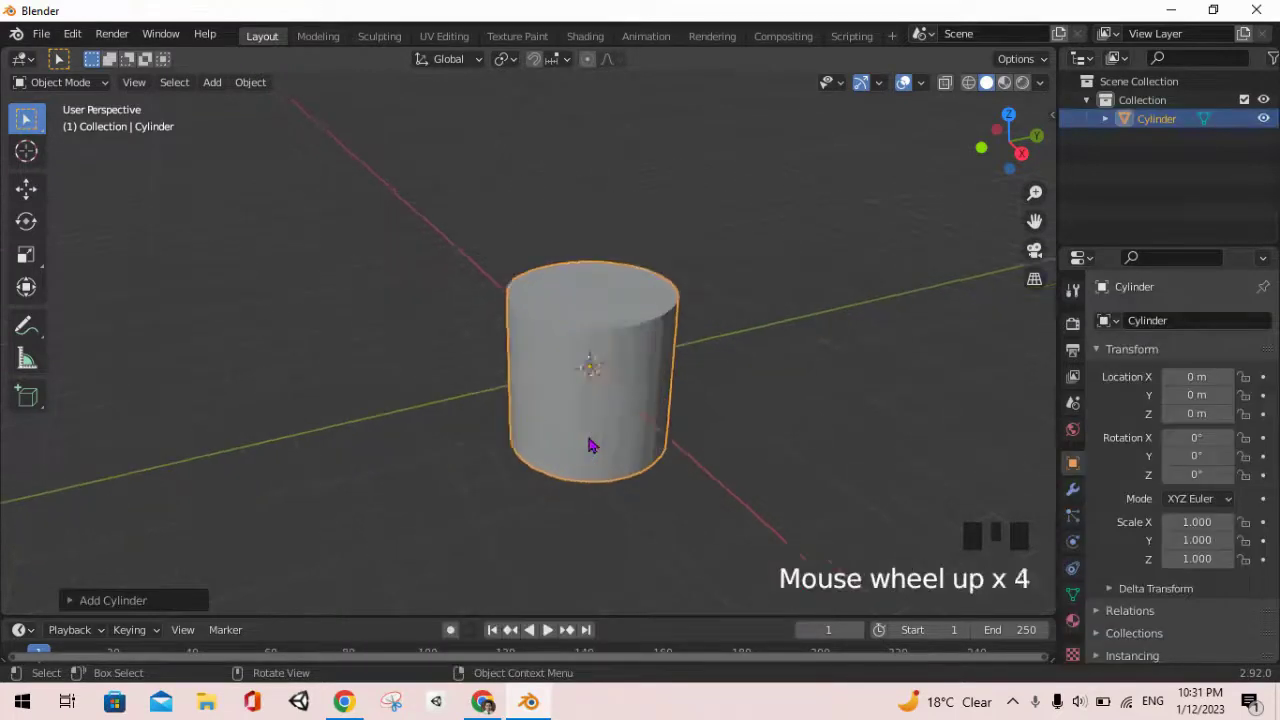
{"action": "scroll", "coordinate": [590, 436], "scroll_direction": "down", "scroll_amount": 4}
Step: Select the cylinder's bottom face in Edit Mode and scale it down so the body tapers toward the base
{"action": "middle_click_drag", "start_coordinate": [592, 378], "coordinate": [625, 392]}
{"action": "scroll", "coordinate": [589, 443], "scroll_direction": "up", "scroll_amount": 4}
{"action": "key", "text": "Tab"}
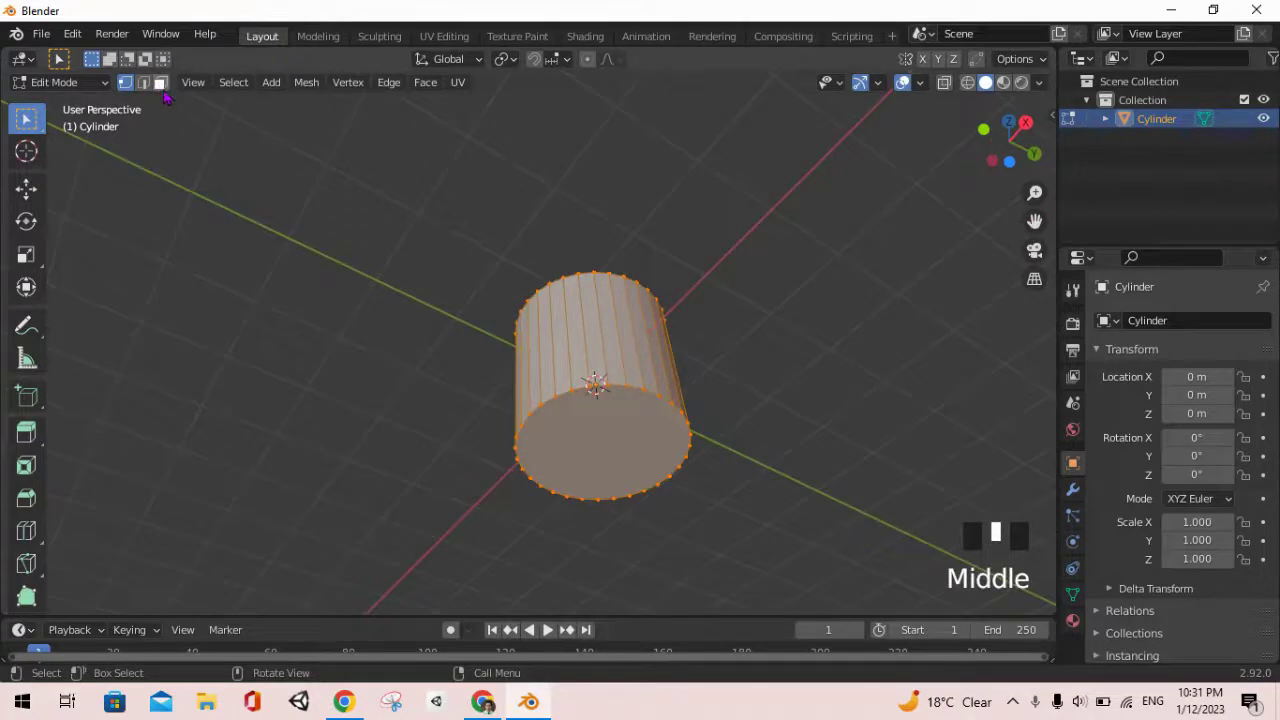
{"action": "left_click", "coordinate": [159, 83]}
{"action": "left_click", "coordinate": [570, 481]}
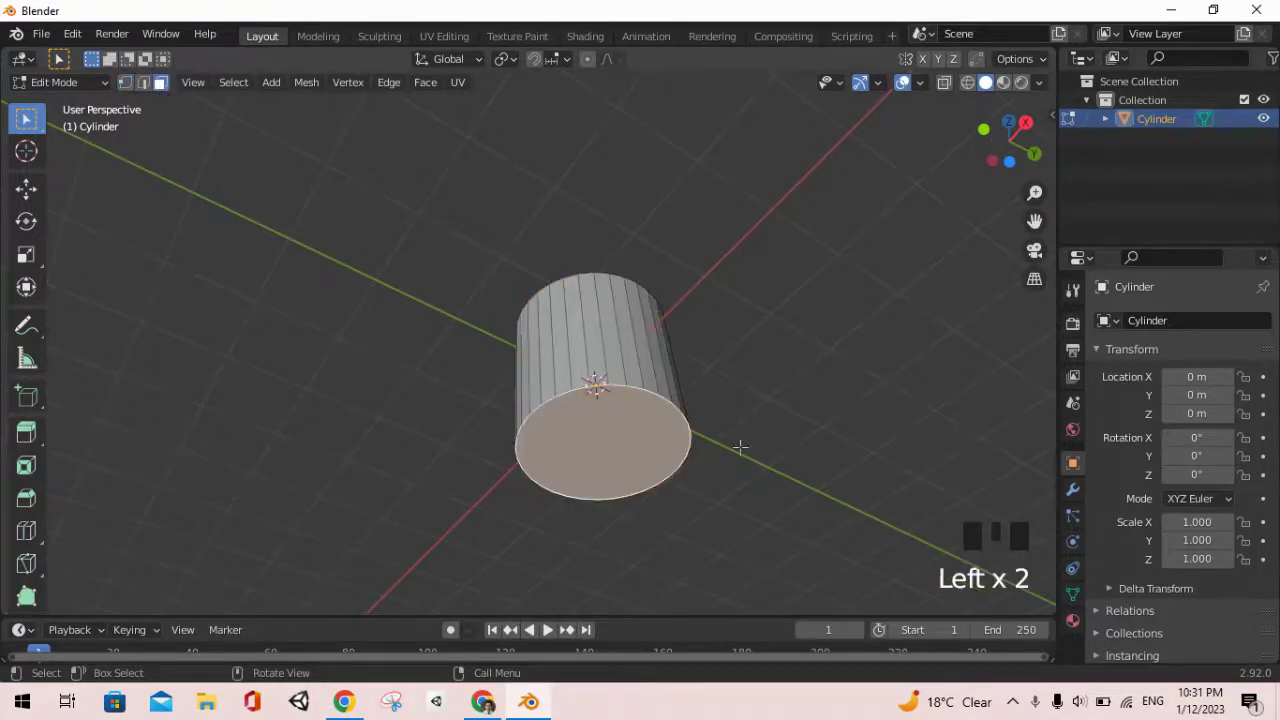
{"action": "scroll", "coordinate": [806, 481], "scroll_direction": "up", "scroll_amount": 1}
{"action": "key", "text": "s"}
{"action": "left_click", "coordinate": [849, 491]}
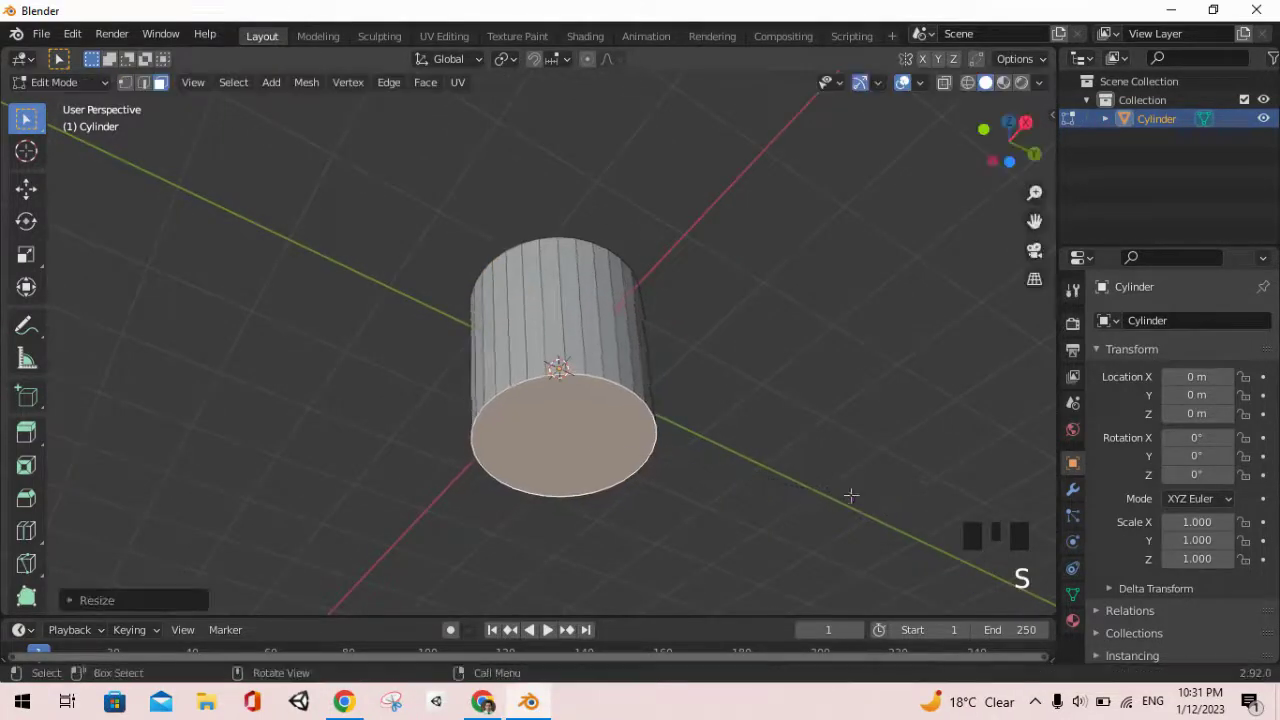
{"action": "middle_click_drag", "start_coordinate": [849, 491], "coordinate": [566, 290]}
{"action": "key", "text": "s"}
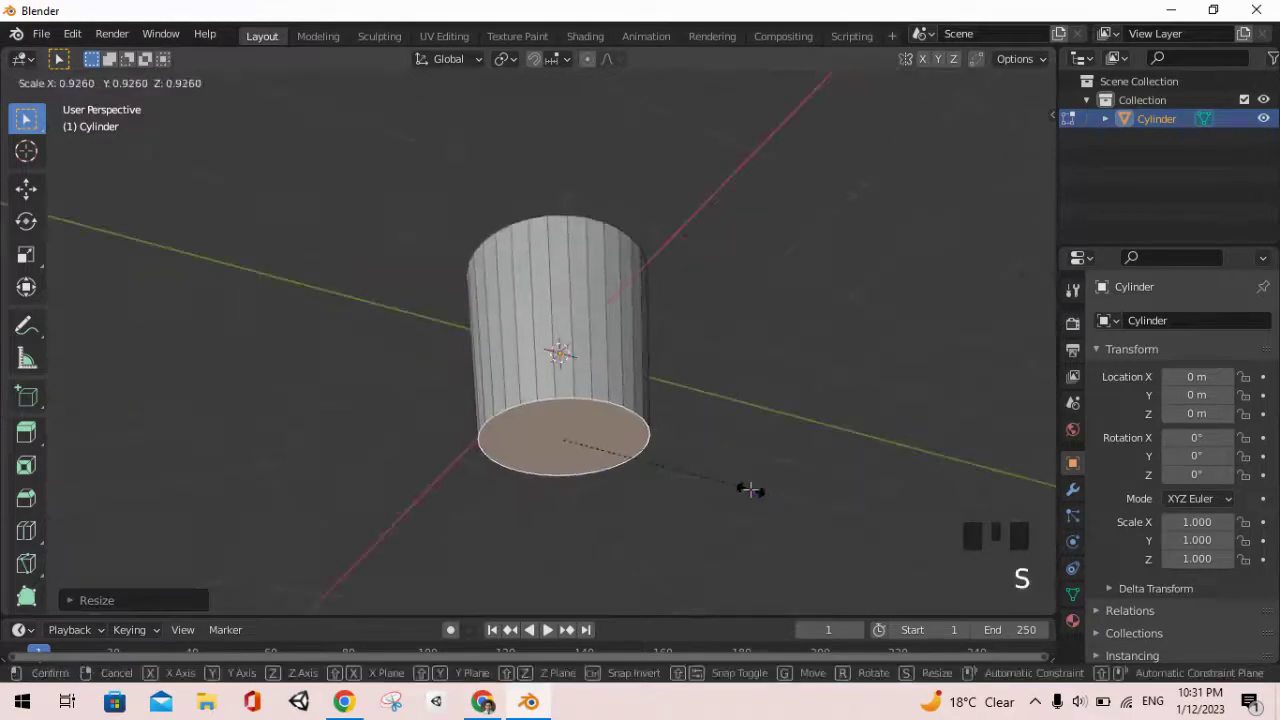
{"action": "left_click", "coordinate": [746, 488]}
{"action": "middle_click_drag", "start_coordinate": [655, 428], "coordinate": [563, 483]}
{"action": "key", "text": "s"}
{"action": "left_click", "coordinate": [757, 500]}
Step: Separate the selected bottom face into its own object and return to Object Mode
{"action": "scroll", "coordinate": [563, 483], "scroll_direction": "up", "scroll_amount": 2}
{"action": "middle_click_drag", "start_coordinate": [526, 556], "coordinate": [571, 429], "text": "shift"}
{"action": "scroll", "coordinate": [571, 429], "scroll_direction": "down", "scroll_amount": 5}
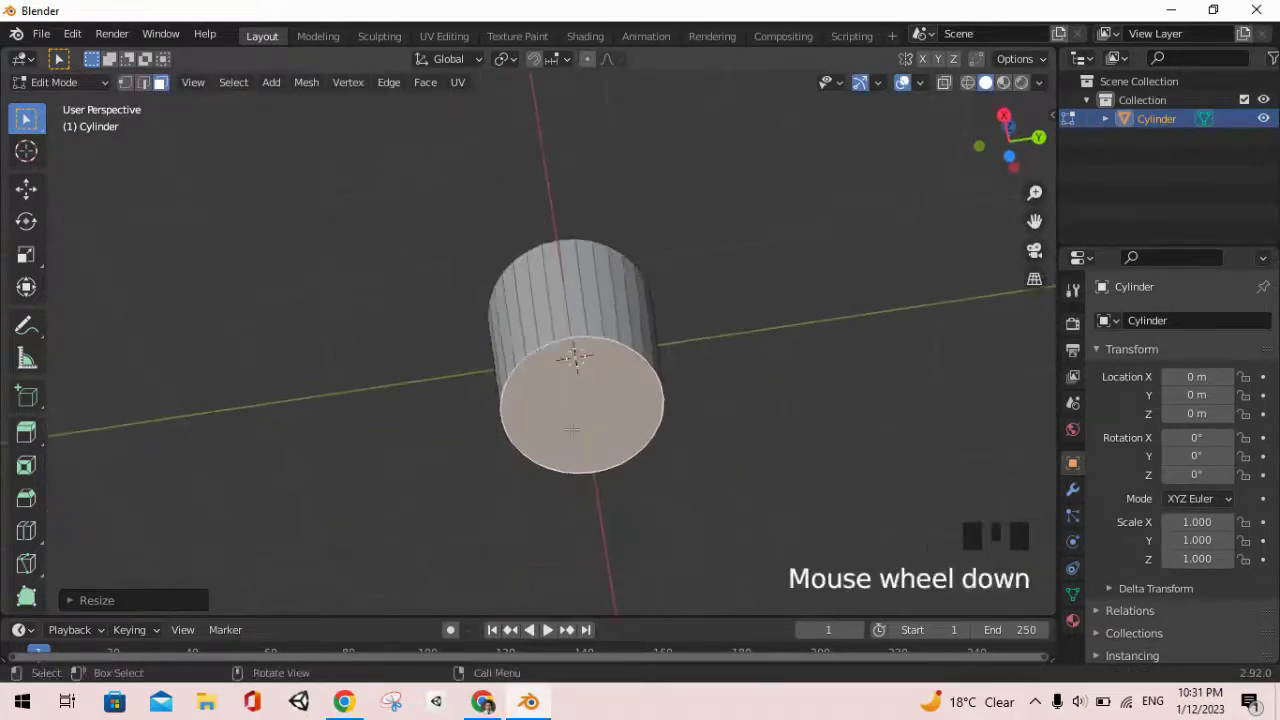
{"action": "scroll", "coordinate": [571, 429], "scroll_direction": "up", "scroll_amount": 7}
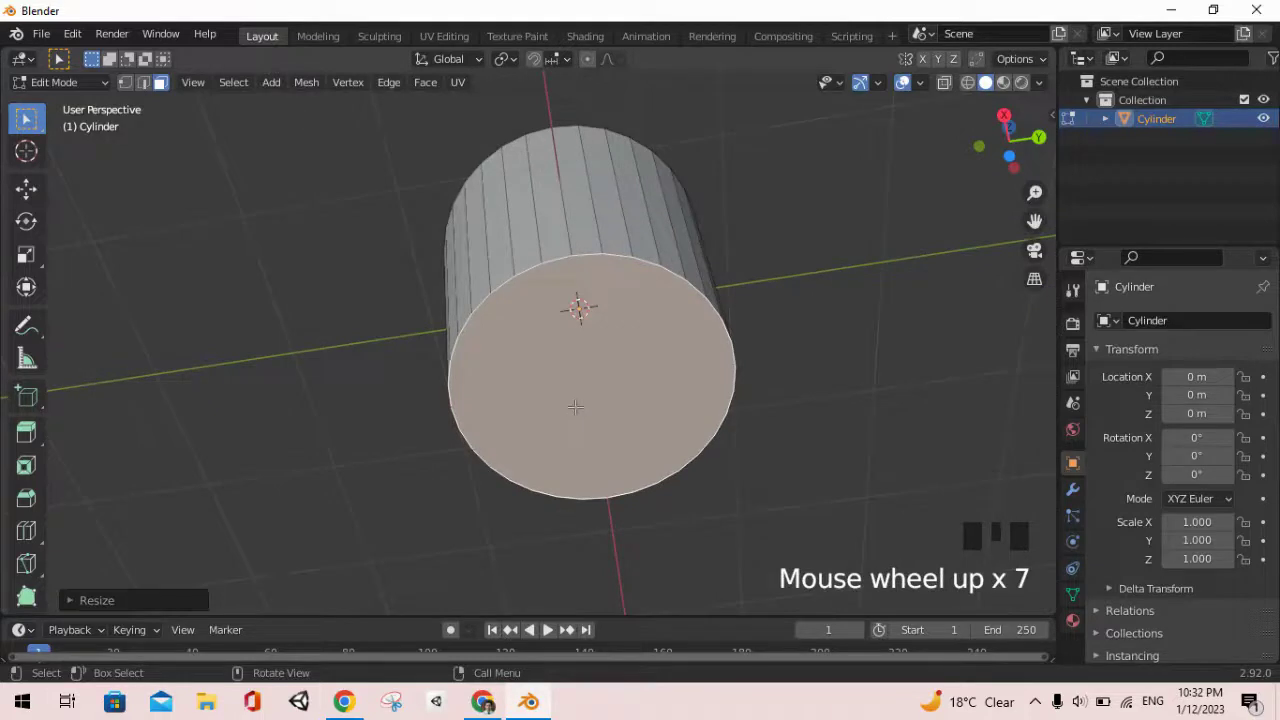
{"action": "key", "text": "p"}
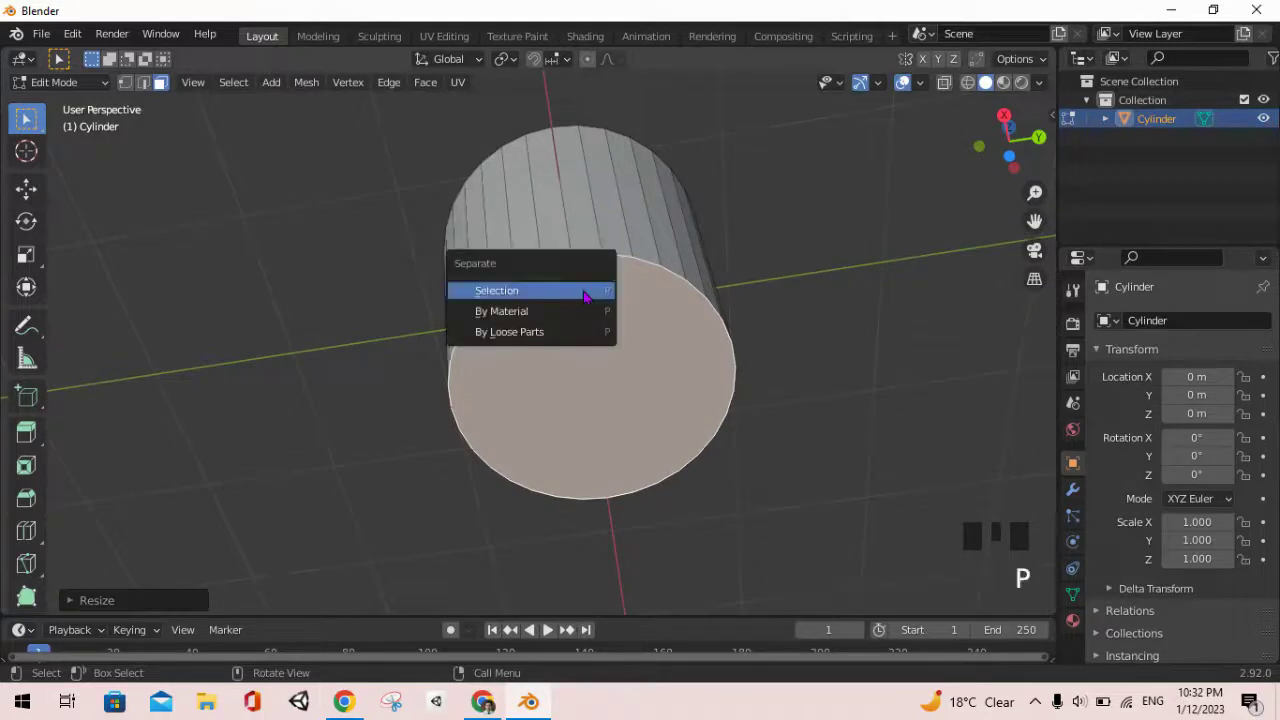
{"action": "left_click", "coordinate": [583, 290]}
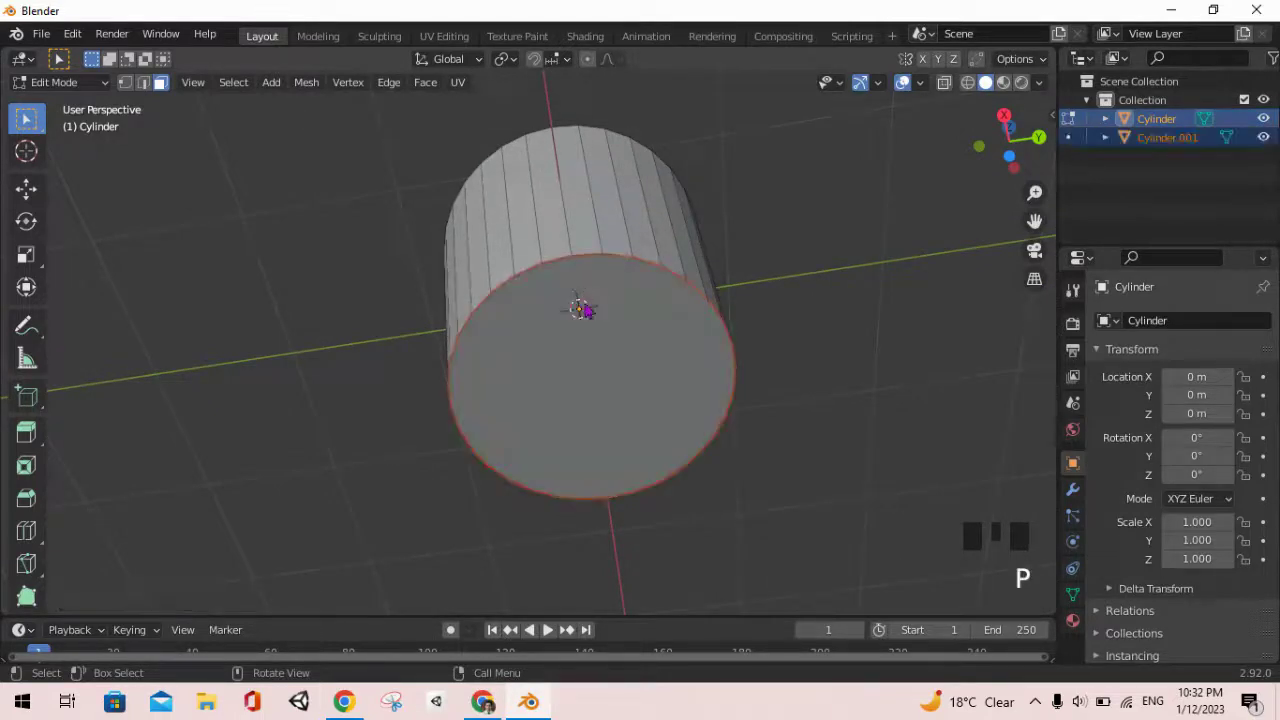
{"action": "key", "text": "Tab"}
Step: Delete the top face of the tapered cylinder so that it is open like a bin
{"action": "left_click", "coordinate": [694, 380]}
{"action": "middle_click_drag", "start_coordinate": [694, 380], "coordinate": [640, 195]}
{"action": "left_click", "coordinate": [709, 374]}
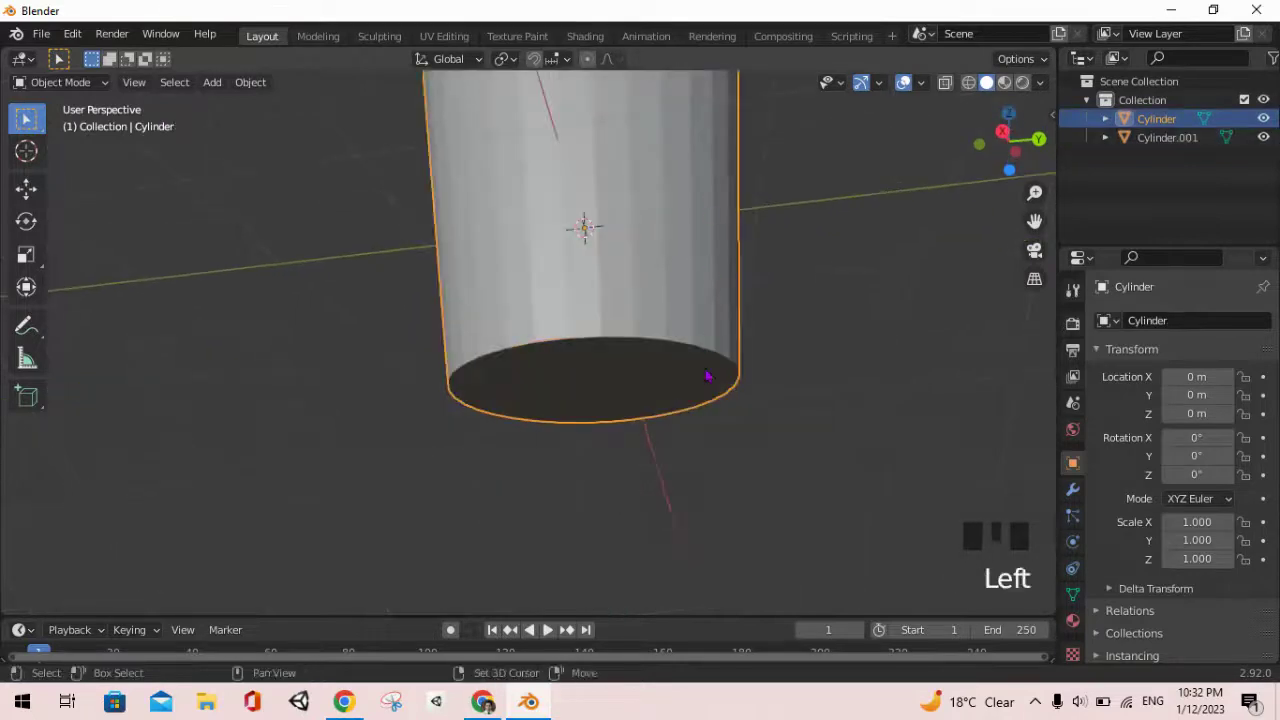
{"action": "middle_click_drag", "start_coordinate": [709, 374], "coordinate": [671, 257]}
{"action": "key", "text": "Tab"}
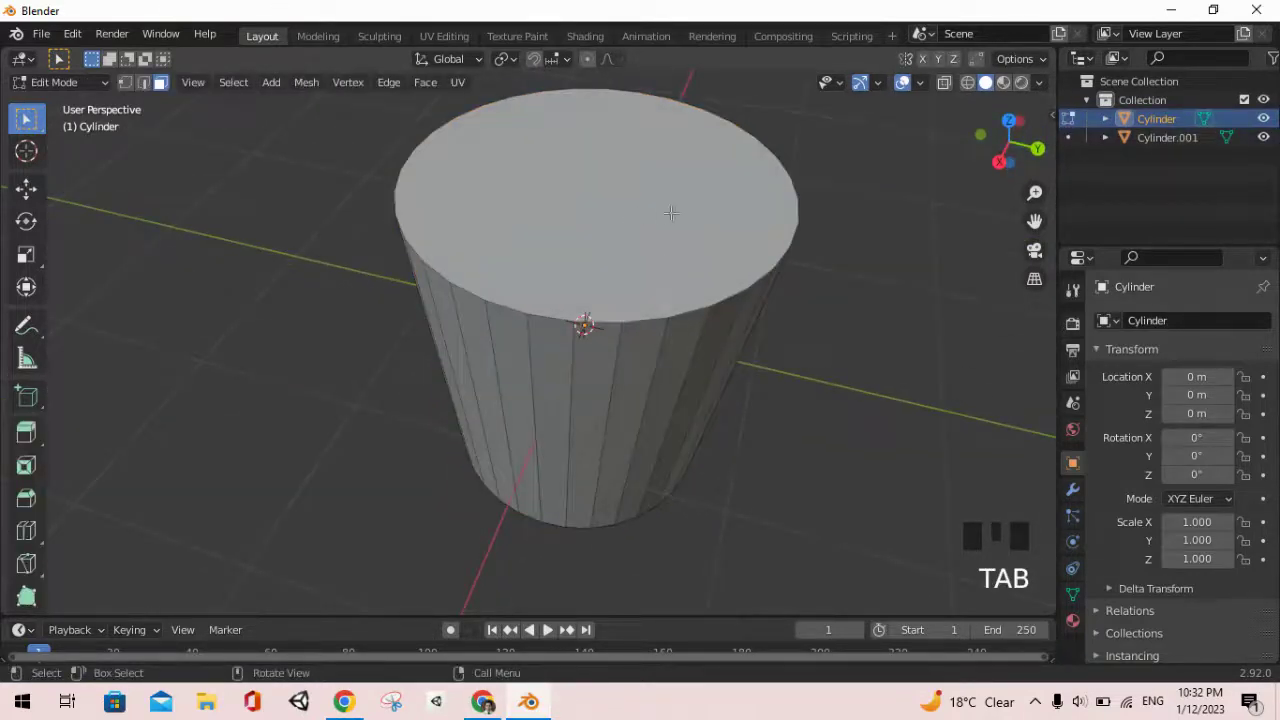
{"action": "middle_click_drag", "start_coordinate": [671, 213], "coordinate": [640, 303], "text": "shift"}
{"action": "left_click", "coordinate": [605, 268]}
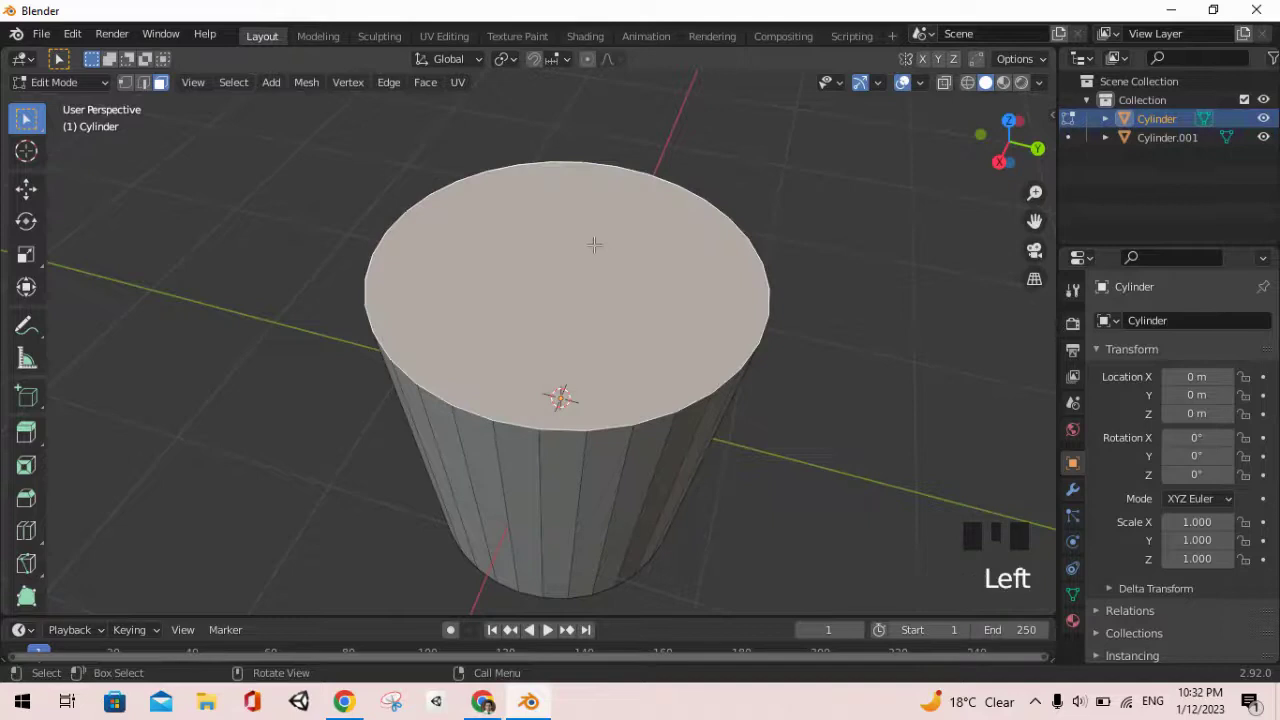
{"action": "key", "text": "x"}
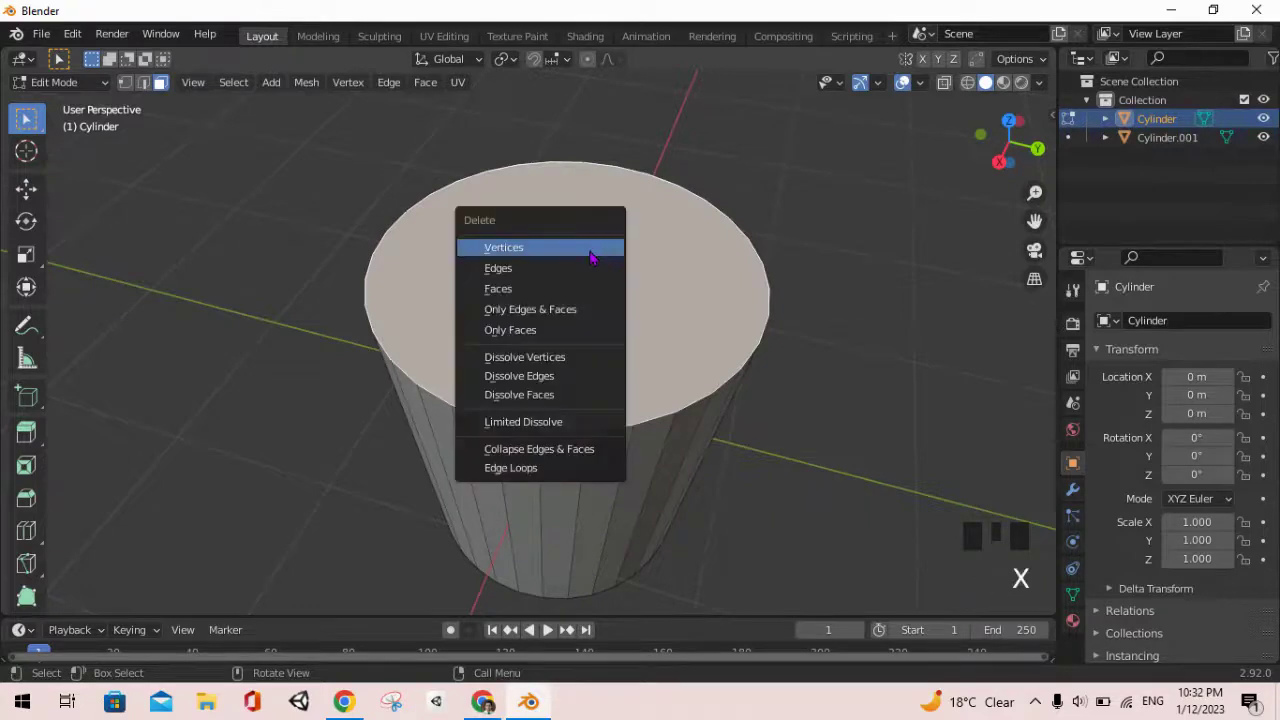
{"action": "left_click", "coordinate": [538, 291]}
Step: Subdivide all faces of the open cylinder wall twice and return to Object Mode
{"action": "middle_click_drag", "start_coordinate": [540, 300], "coordinate": [600, 330]}
{"action": "middle_click_drag", "start_coordinate": [765, 216], "coordinate": [771, 296], "text": "shift"}
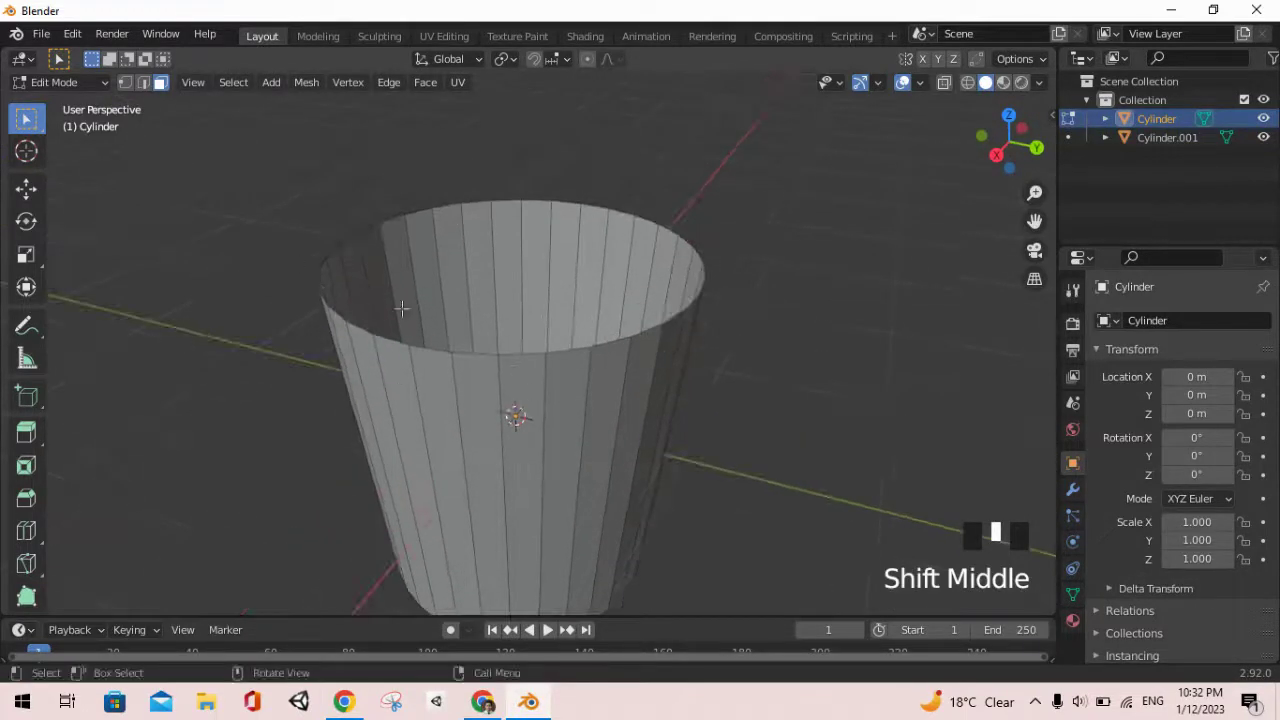
{"action": "scroll", "coordinate": [623, 282], "scroll_direction": "up", "scroll_amount": 2}
{"action": "key", "text": "a"}
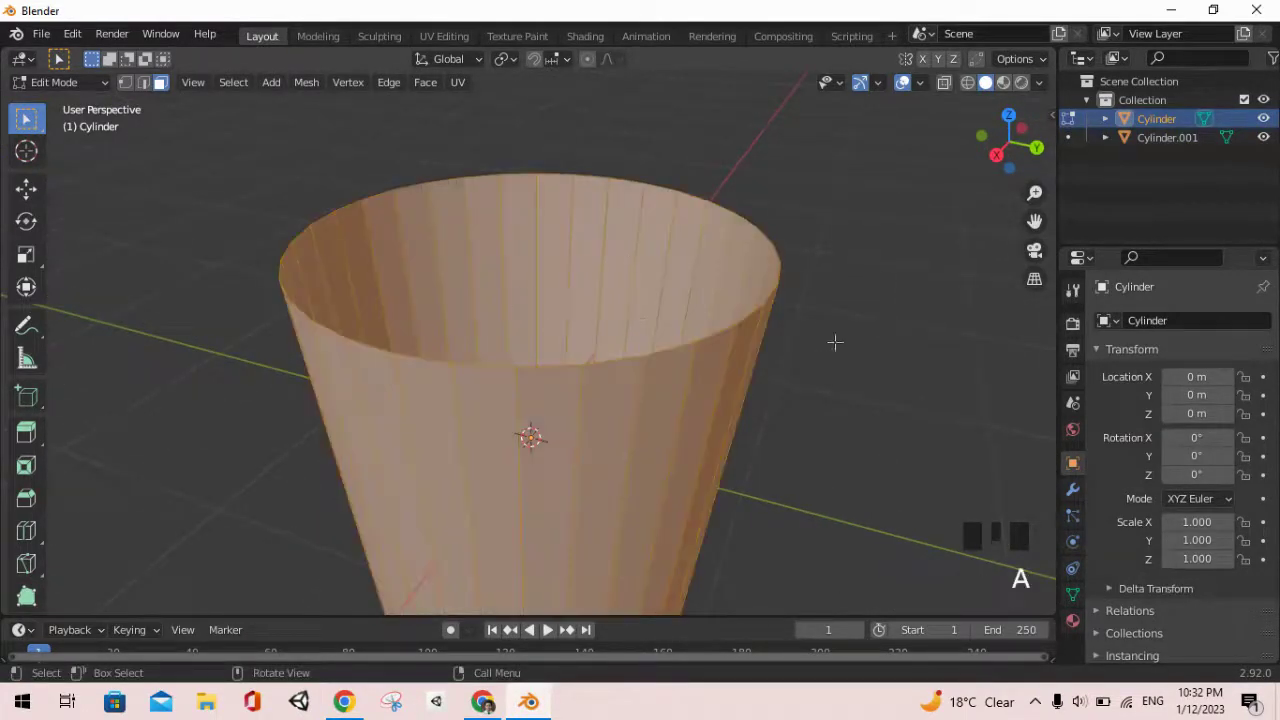
{"action": "middle_click_drag", "start_coordinate": [528, 266], "coordinate": [520, 237]}
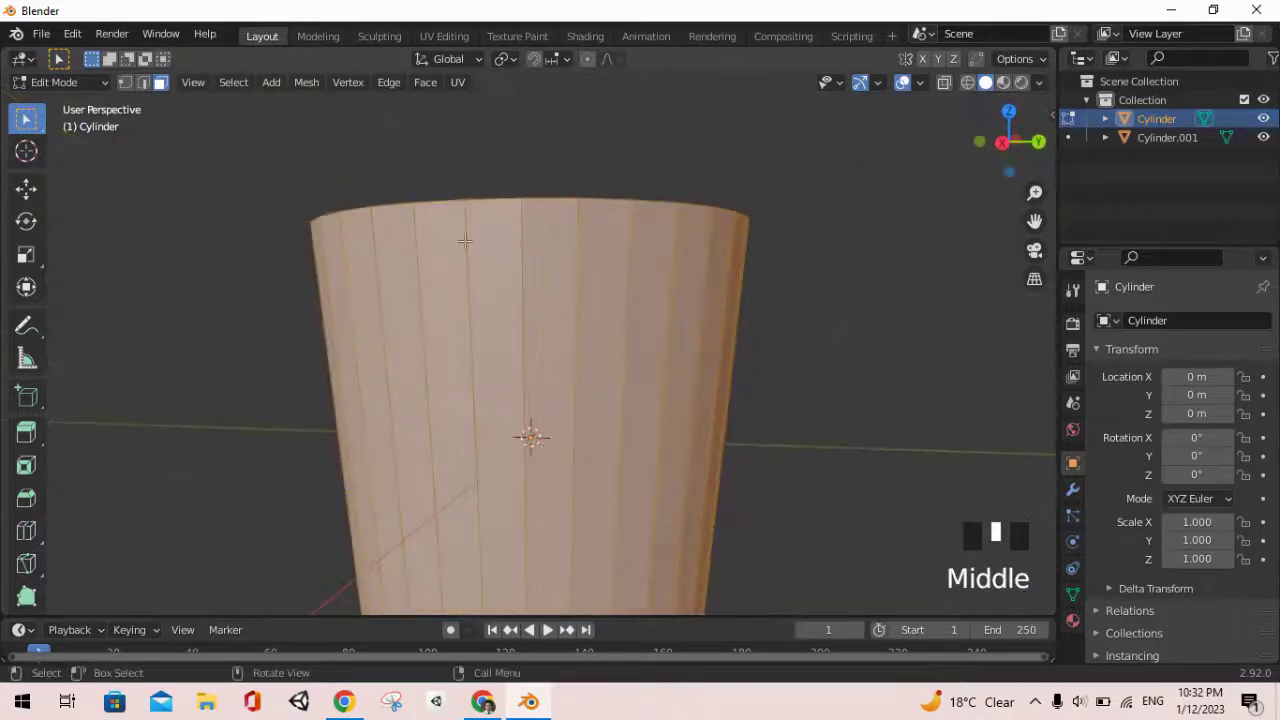
{"action": "right_click", "coordinate": [503, 236]}
{"action": "left_click", "coordinate": [531, 235]}
{"action": "right_click", "coordinate": [627, 240]}
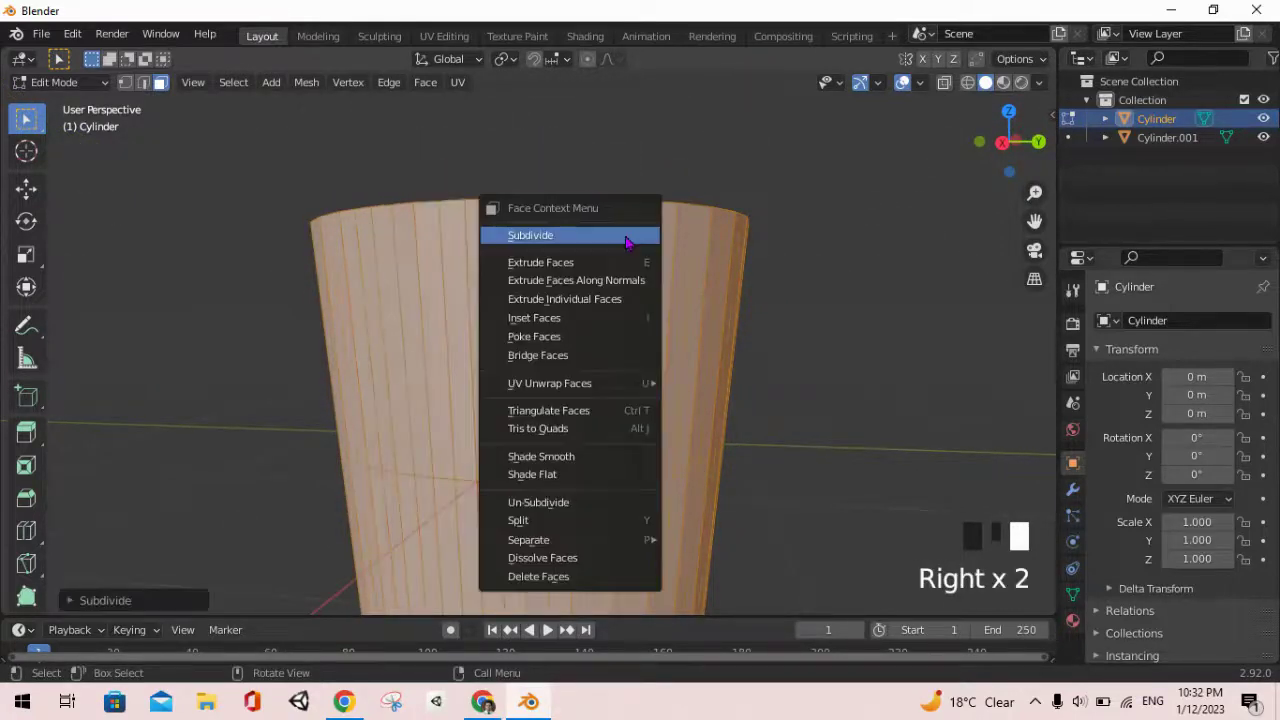
{"action": "middle_click_drag", "start_coordinate": [523, 434], "coordinate": [631, 378]}
{"action": "scroll", "coordinate": [615, 400], "scroll_direction": "up", "scroll_amount": 2}
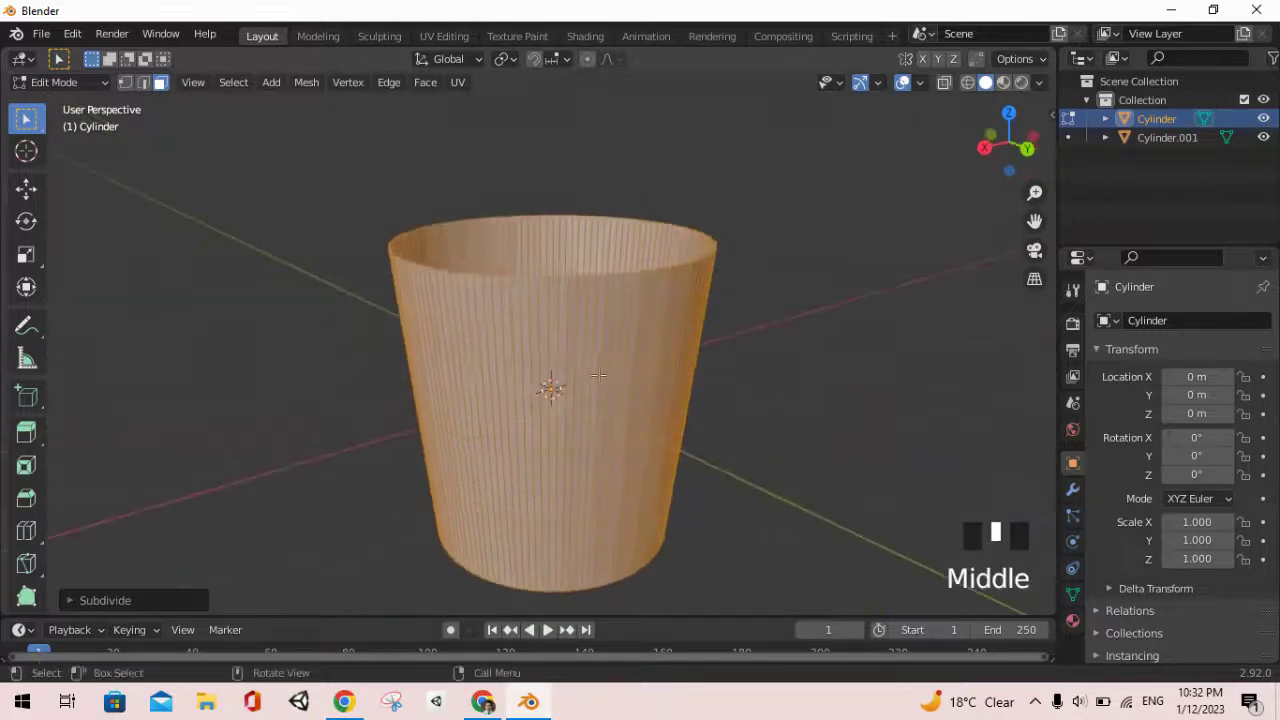
{"action": "key", "text": "Tab"}
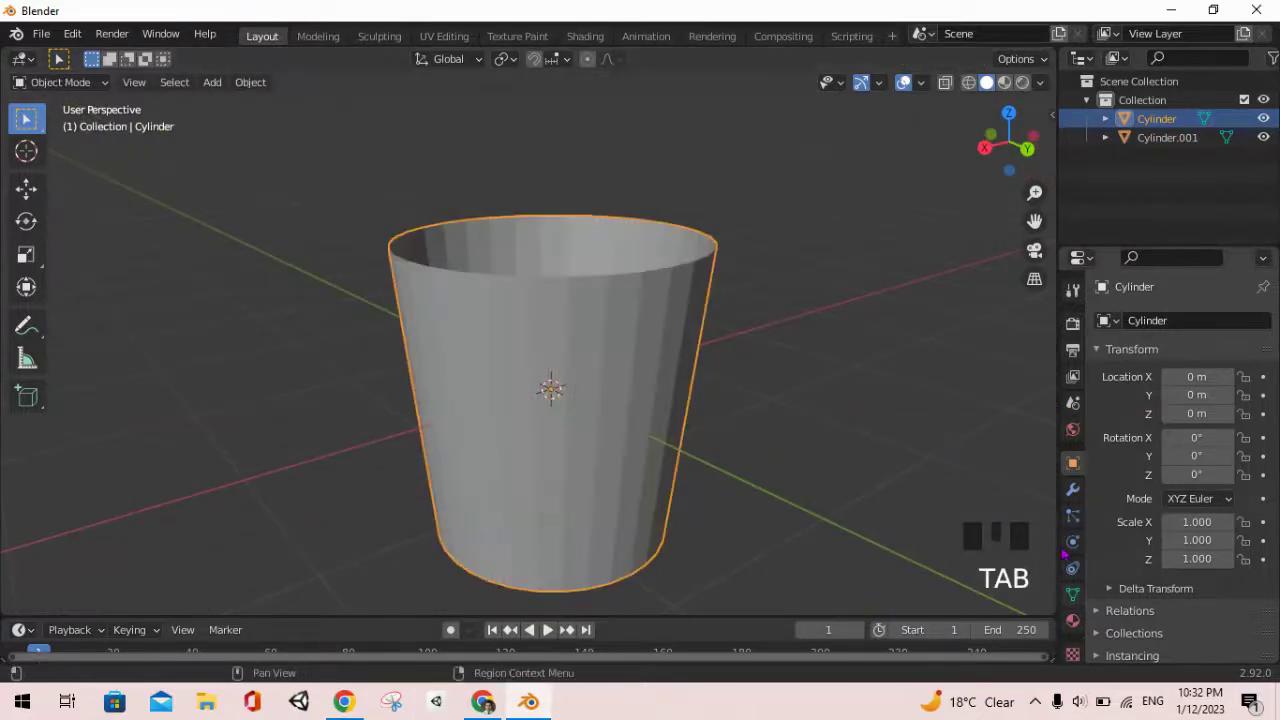
Step: Add a Wireframe modifier to the open cylinder
{"action": "left_click", "coordinate": [1073, 491]}
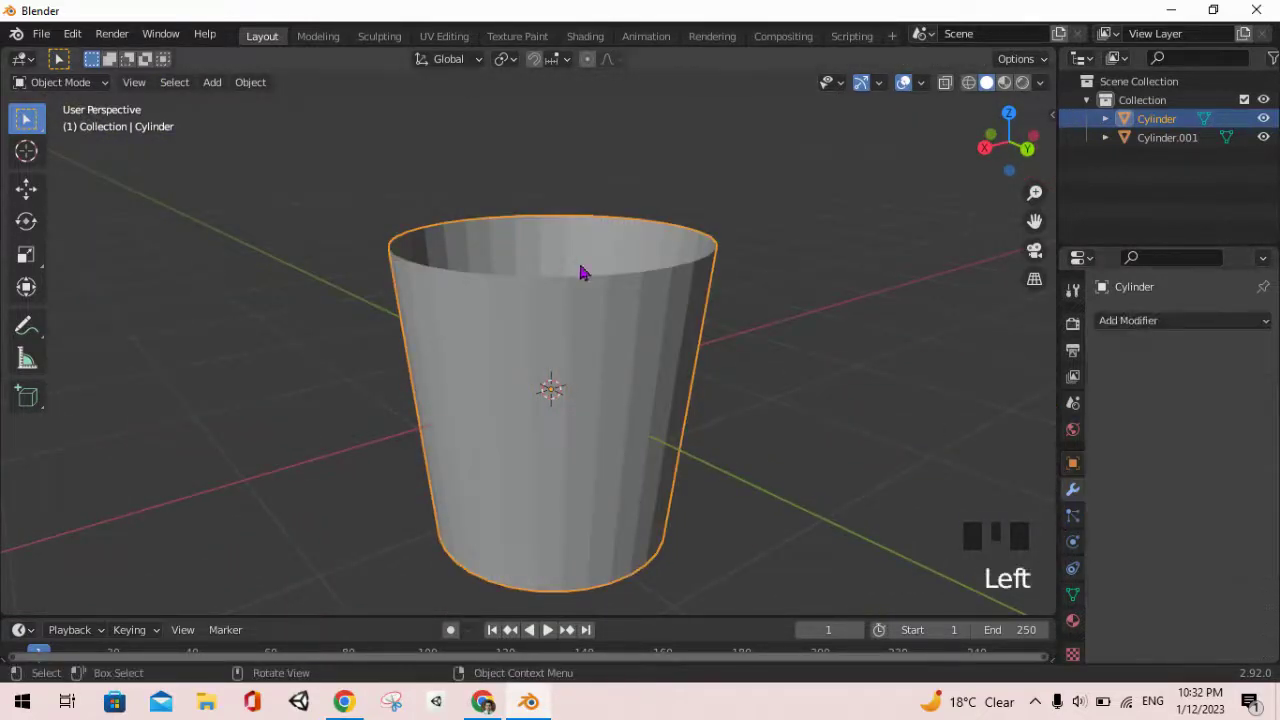
{"action": "left_click", "coordinate": [1150, 320]}
{"action": "scroll", "coordinate": [915, 560], "scroll_direction": "down", "scroll_amount": 4}
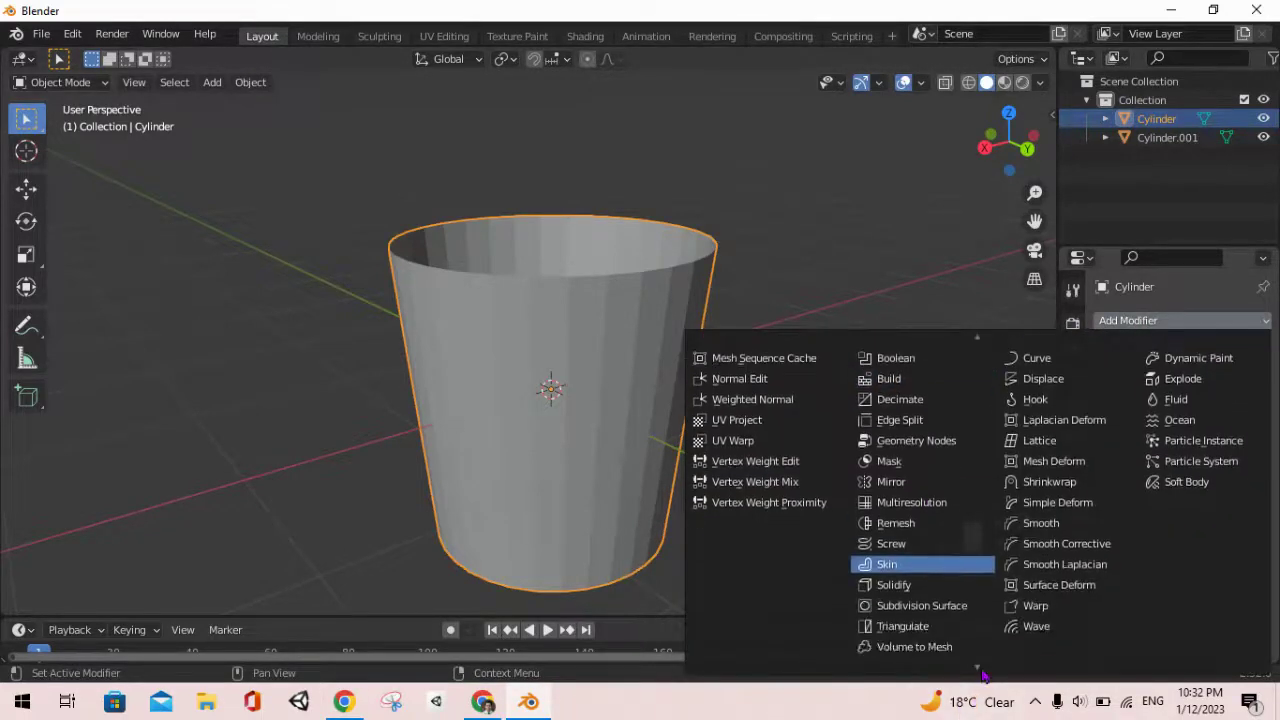
{"action": "mouse_move", "coordinate": [977, 335]}
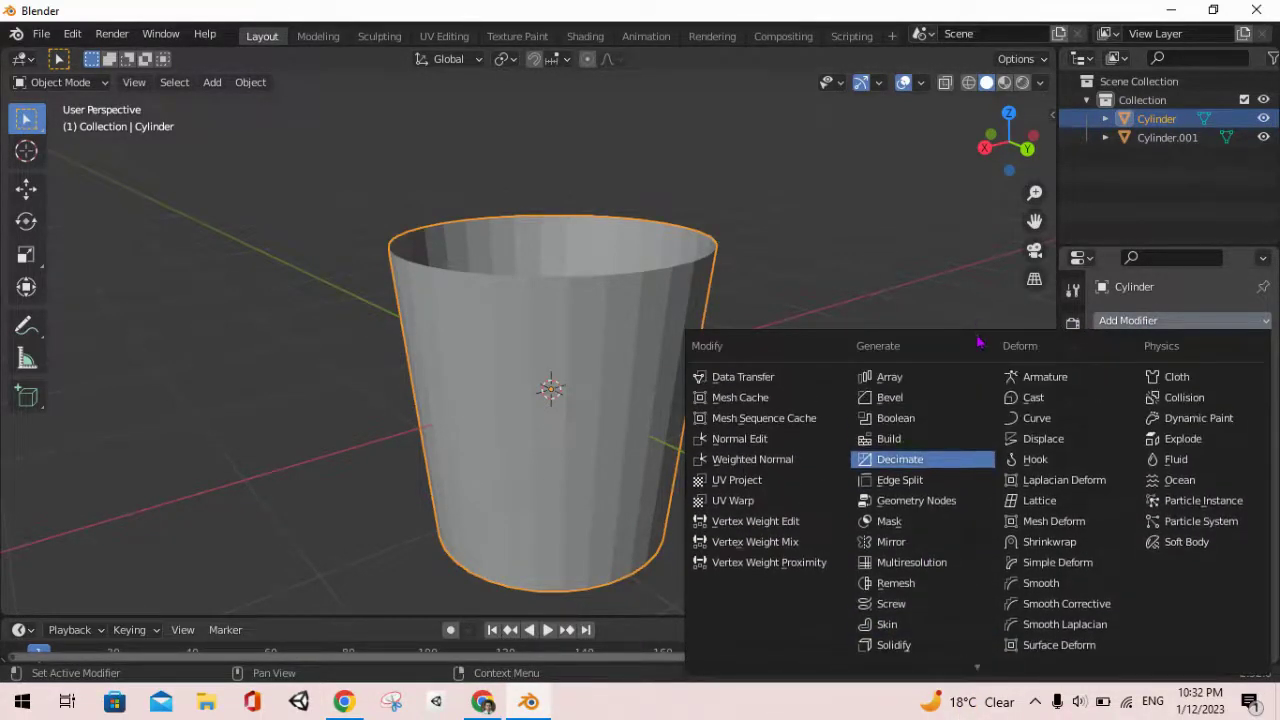
{"action": "scroll", "coordinate": [1060, 565], "scroll_direction": "down", "scroll_amount": 4}
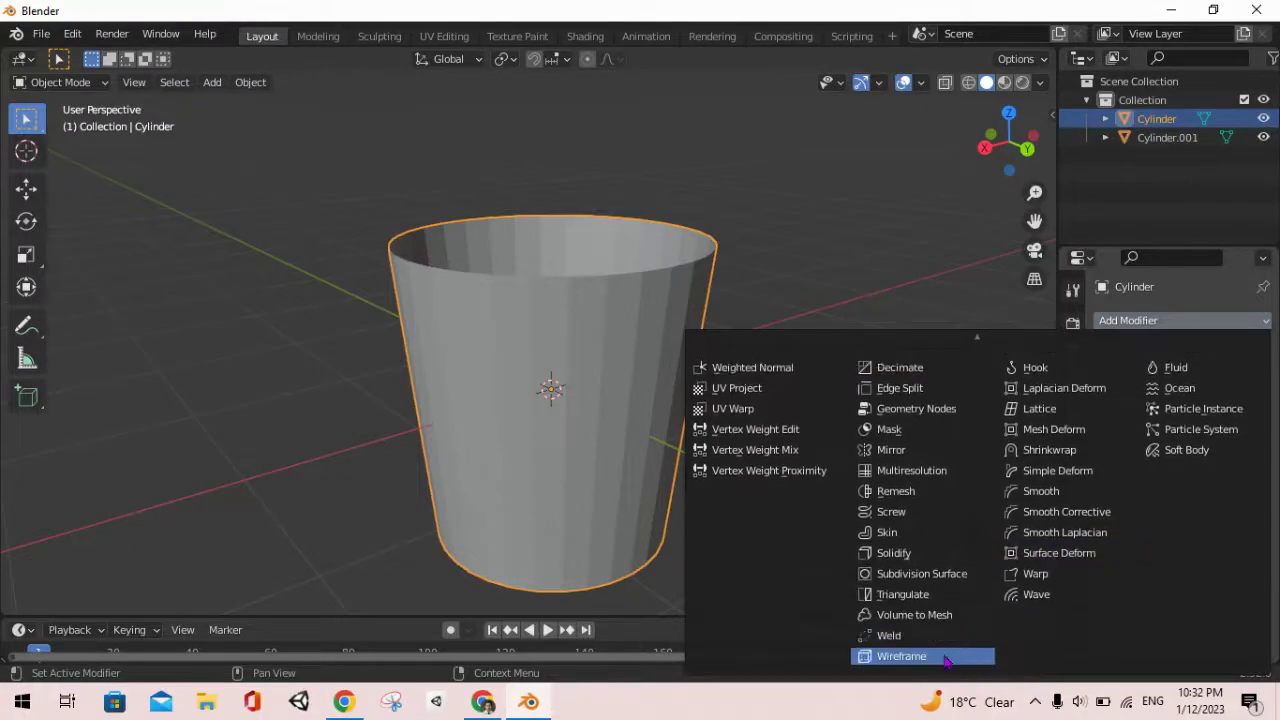
{"action": "left_click", "coordinate": [945, 656]}
Step: Set the thickness of the bin wall's Wireframe modifier to 0.05 m
{"action": "middle_click_drag", "start_coordinate": [694, 351], "coordinate": [840, 330]}
{"action": "scroll", "coordinate": [491, 277], "scroll_direction": "up", "scroll_amount": 4}
{"action": "middle_click_drag", "start_coordinate": [749, 434], "coordinate": [711, 374], "text": "shift"}
{"action": "scroll", "coordinate": [711, 374], "scroll_direction": "down", "scroll_amount": 5}
{"action": "scroll", "coordinate": [641, 327], "scroll_direction": "up", "scroll_amount": 3, "text": "shift"}
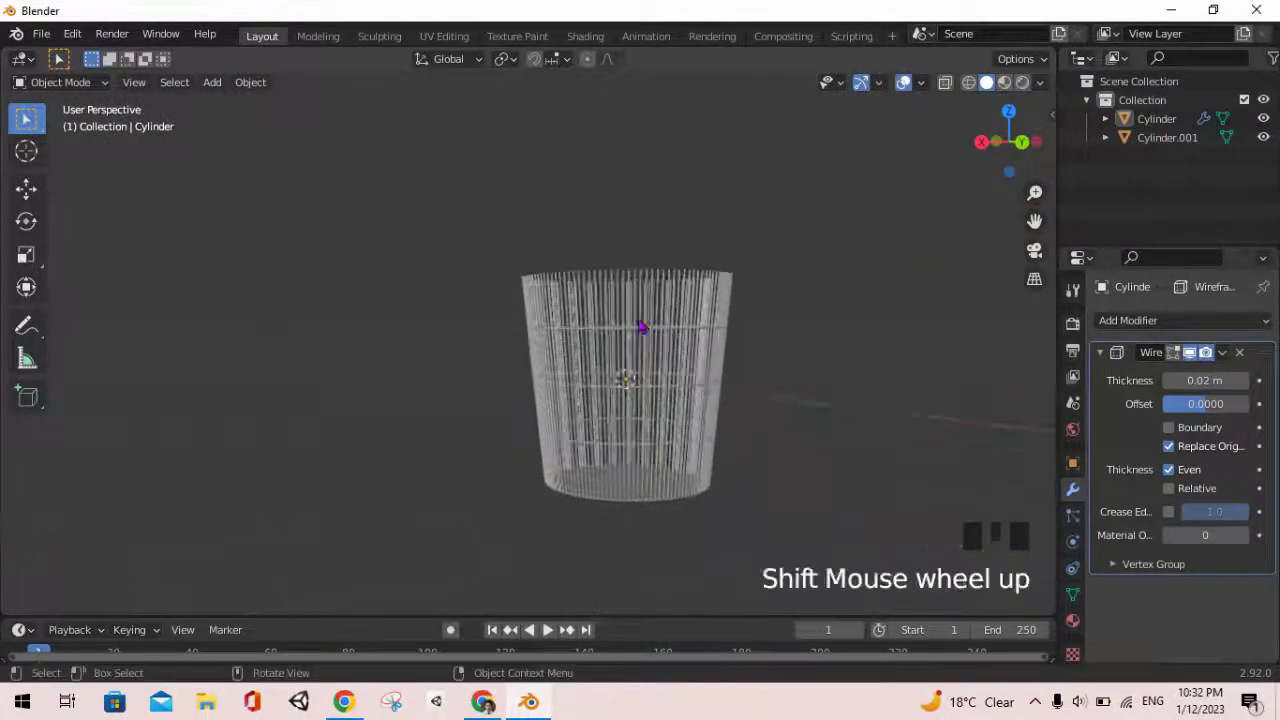
{"action": "scroll", "coordinate": [641, 327], "scroll_direction": "up", "scroll_amount": 3}
{"action": "left_click_drag", "start_coordinate": [1196, 381], "coordinate": [1230, 381]}
{"action": "middle_click_drag", "start_coordinate": [436, 301], "coordinate": [462, 334]}
{"action": "left_click_drag", "start_coordinate": [1216, 388], "coordinate": [1177, 403]}
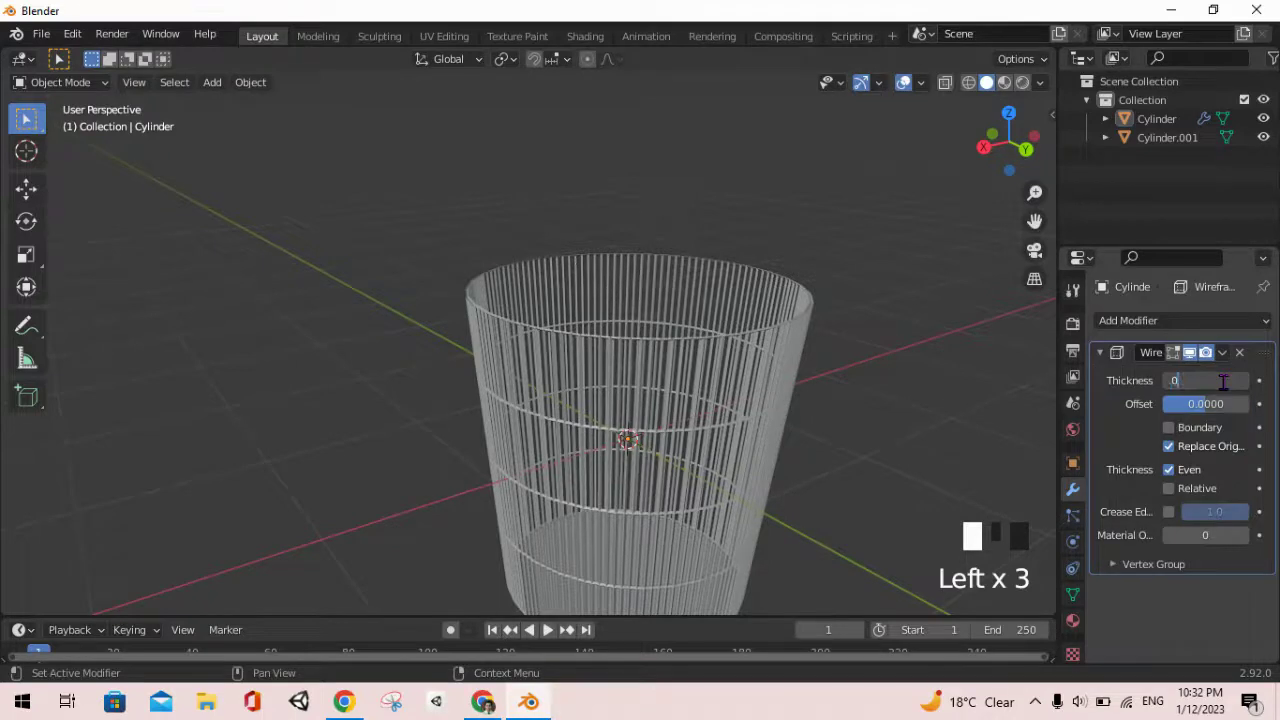
{"action": "type", "text": "5"}
{"action": "key", "text": "Return"}
Step: Set the thickness of the bin wall's Wireframe modifier to 0.025 m
{"action": "left_click", "coordinate": [1222, 384]}
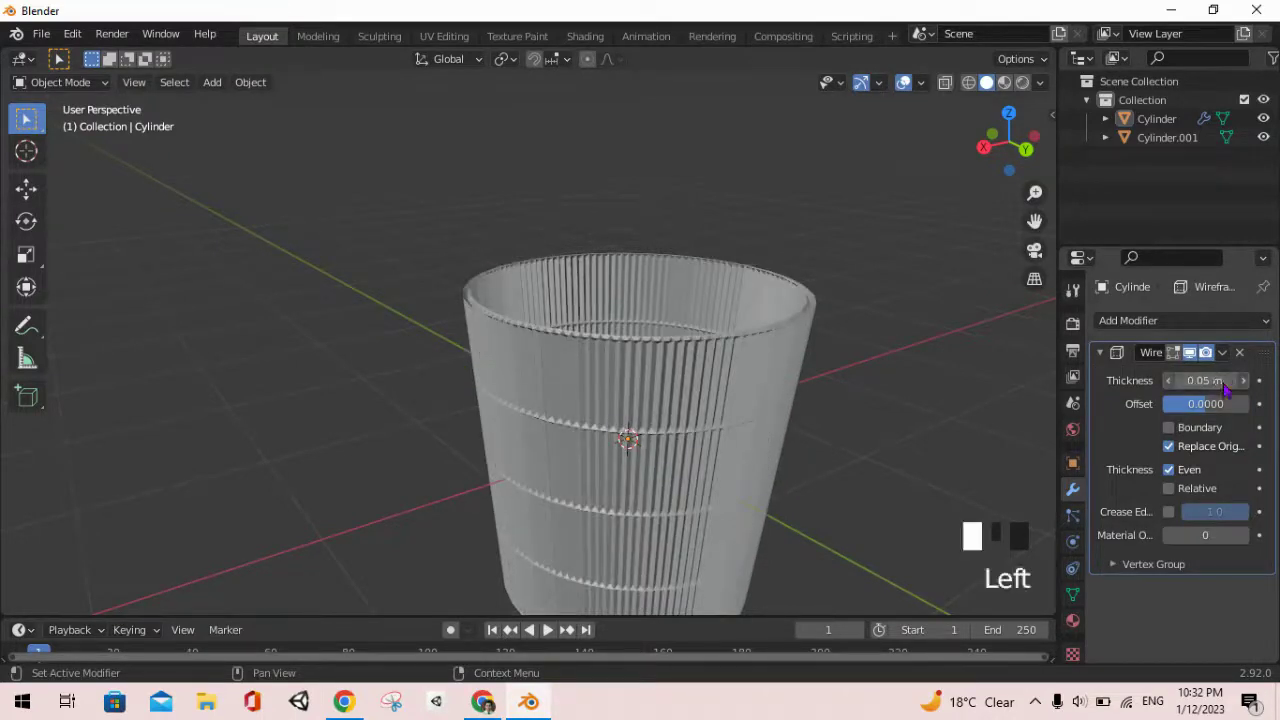
{"action": "key", "text": "BackSpace"}
{"action": "key", "text": "BackSpace"}
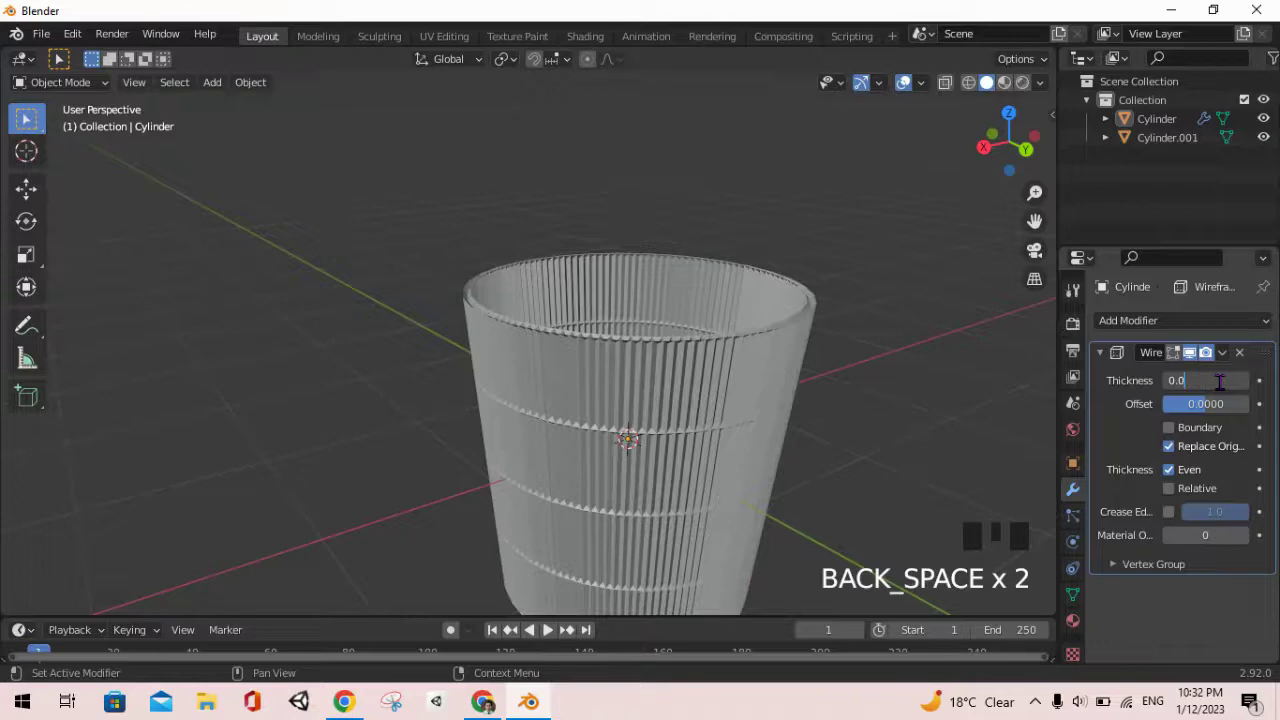
{"action": "type", "text": "25"}
{"action": "key", "text": "Return"}
{"action": "middle_click_drag", "start_coordinate": [751, 443], "coordinate": [580, 463]}
{"action": "scroll", "coordinate": [614, 371], "scroll_direction": "down", "scroll_amount": 3}
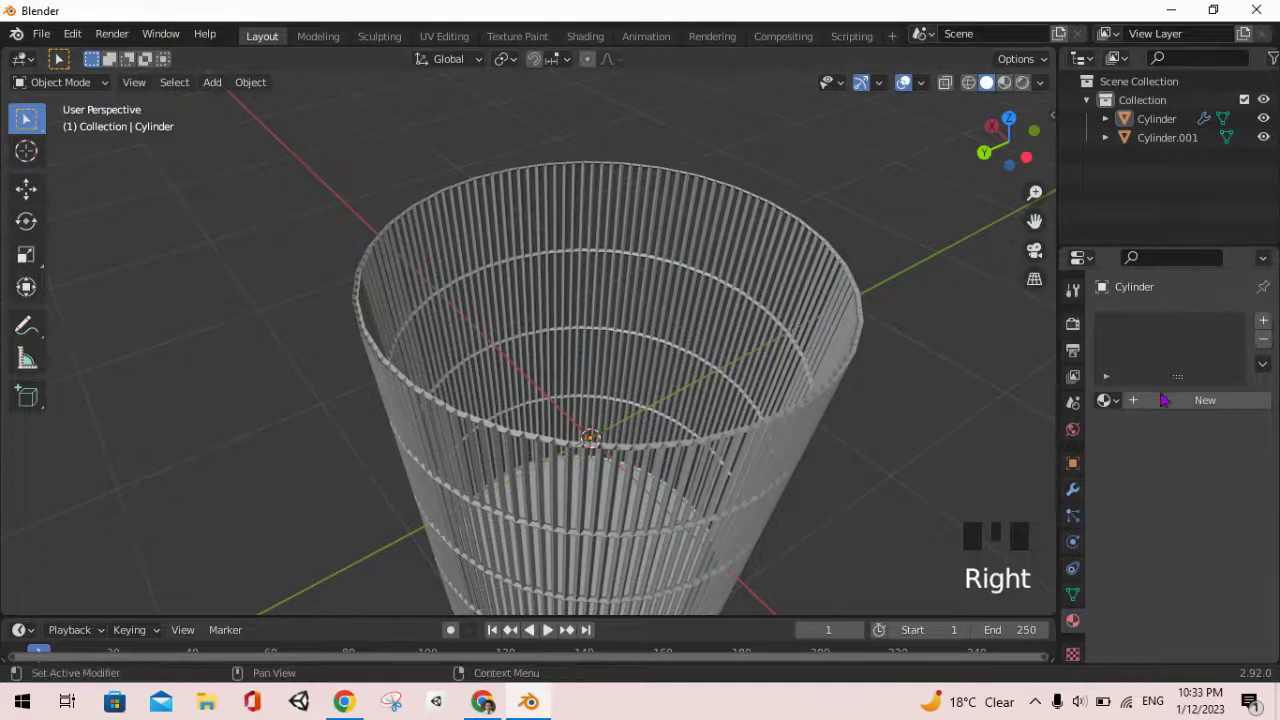
Step: Switch the viewport to Material Preview shading and frame the whole bin
{"action": "left_click", "coordinate": [1006, 82]}
{"action": "scroll", "coordinate": [613, 346], "scroll_direction": "up", "scroll_amount": 2}
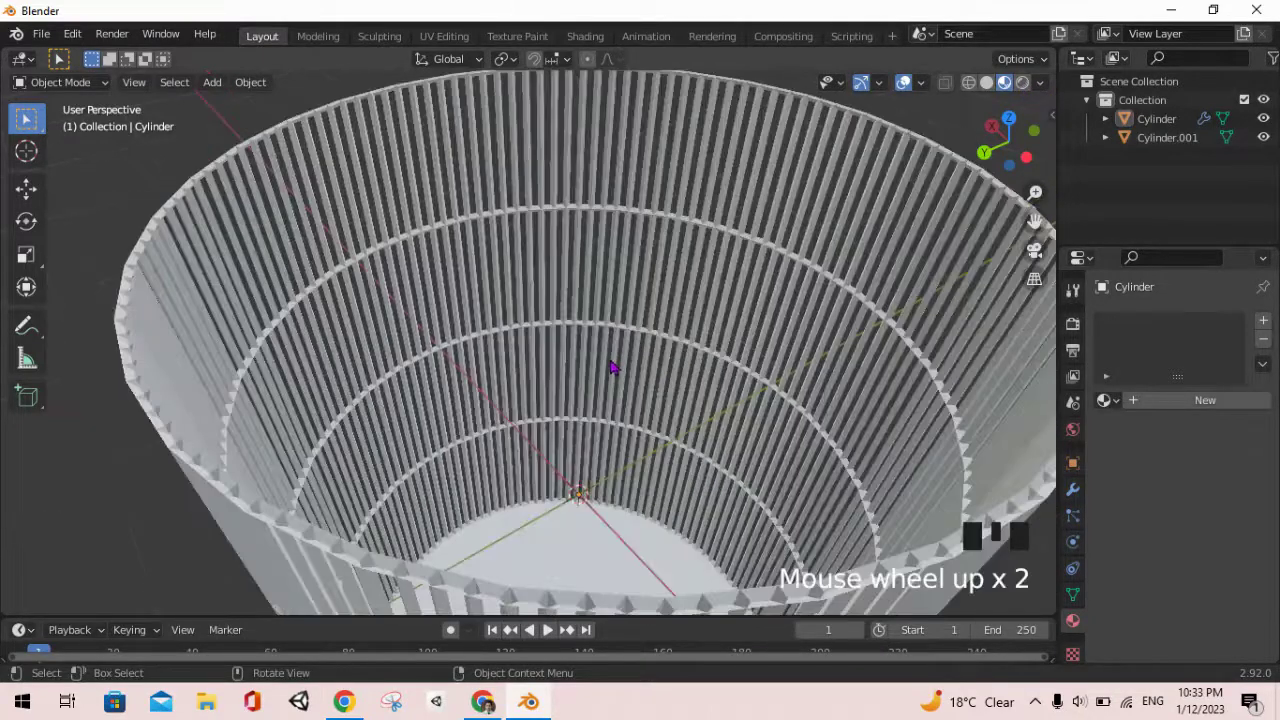
{"action": "scroll", "coordinate": [611, 366], "scroll_direction": "down", "scroll_amount": 3}
{"action": "middle_click_drag", "start_coordinate": [723, 429], "coordinate": [789, 340], "text": "shift"}
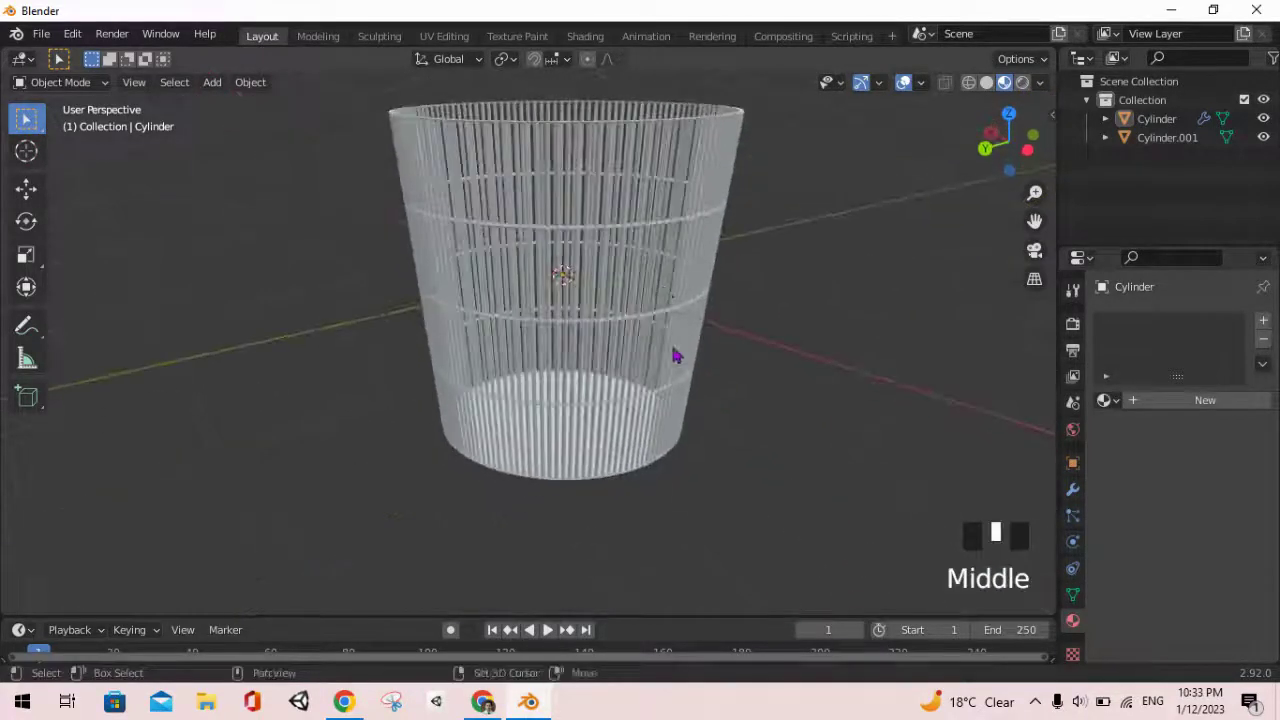
{"action": "middle_click_drag", "start_coordinate": [674, 354], "coordinate": [682, 410], "text": "shift"}
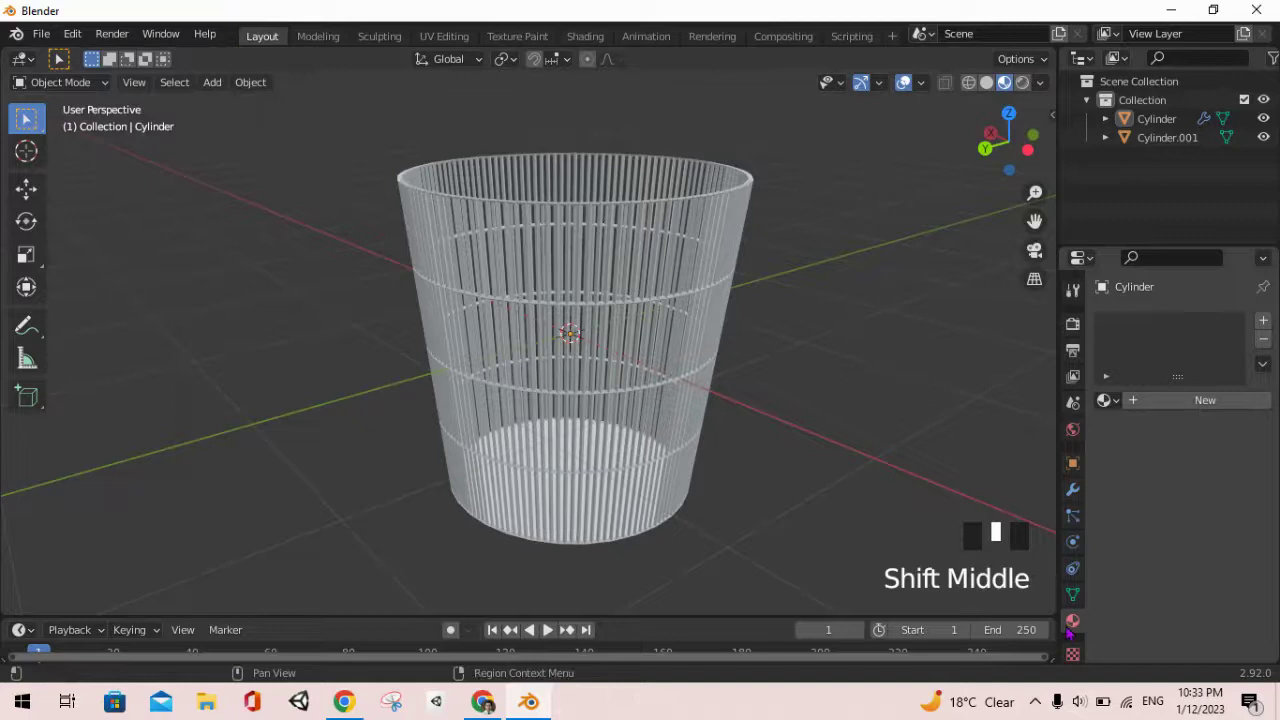
Step: Add a new material to the mesh wall and darken its base color to mid-grey
{"action": "left_click", "coordinate": [1205, 400]}
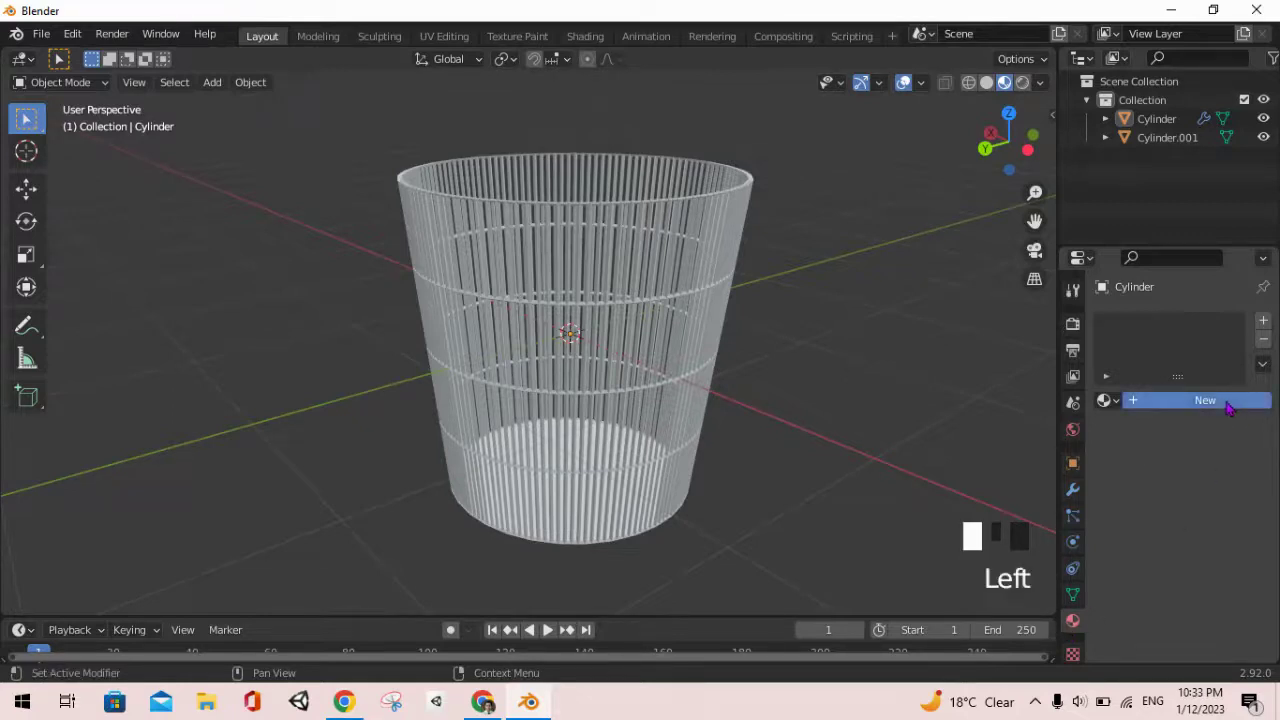
{"action": "scroll", "coordinate": [1214, 570], "scroll_direction": "down", "scroll_amount": 2}
{"action": "left_click", "coordinate": [1214, 520]}
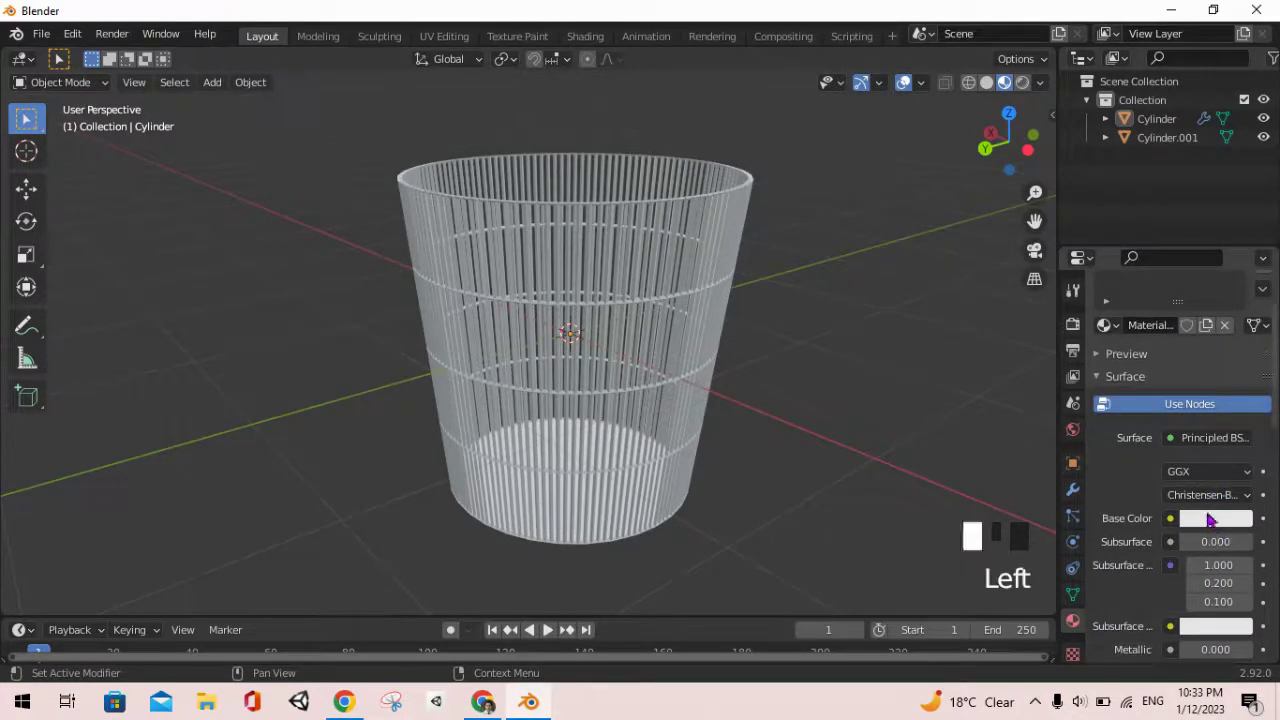
{"action": "left_click_drag", "start_coordinate": [1238, 285], "coordinate": [1237, 305]}
{"action": "scroll", "coordinate": [666, 294], "scroll_direction": "up", "scroll_amount": 1}
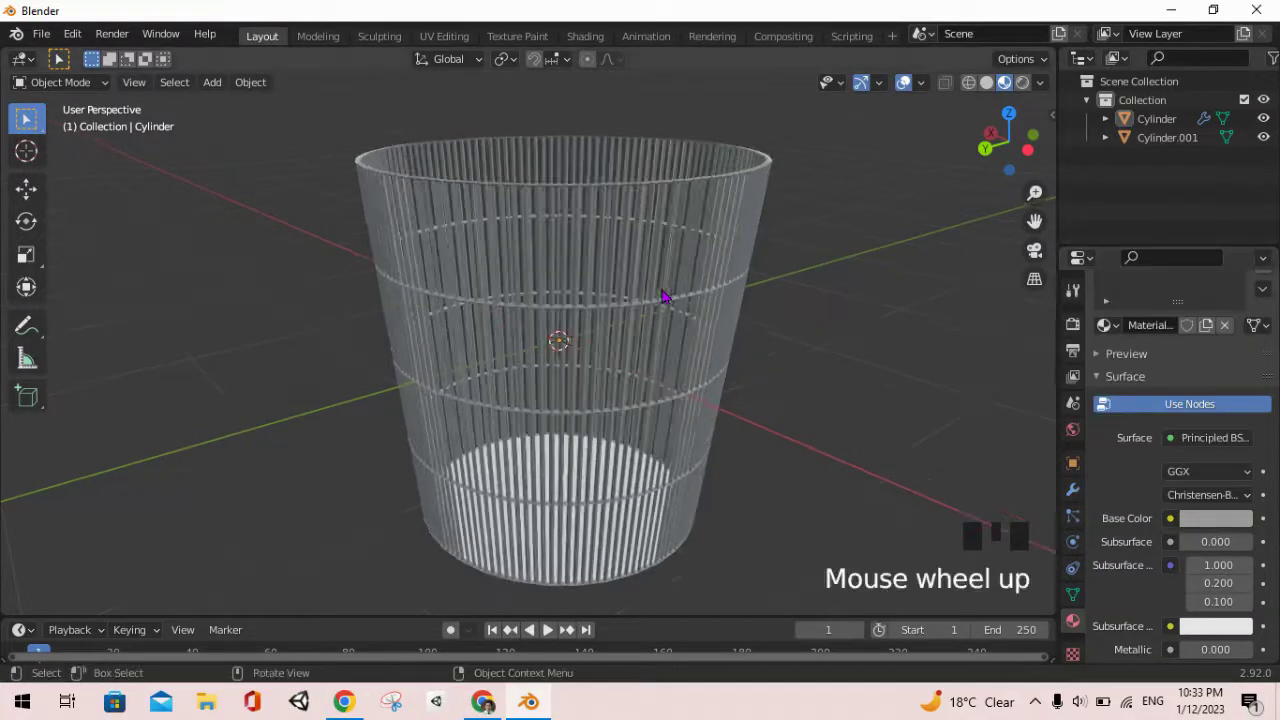
Step: Set the Metallic value of the mesh wall's material to 0.709
{"action": "scroll", "coordinate": [1245, 420], "scroll_direction": "down", "scroll_amount": 3}
{"action": "left_click_drag", "start_coordinate": [1203, 539], "coordinate": [1252, 540]}
{"action": "middle_click_drag", "start_coordinate": [629, 289], "coordinate": [780, 318]}
{"action": "middle_click_drag", "start_coordinate": [714, 400], "coordinate": [787, 474], "text": "shift"}
{"action": "scroll", "coordinate": [510, 274], "scroll_direction": "up", "scroll_amount": 5}
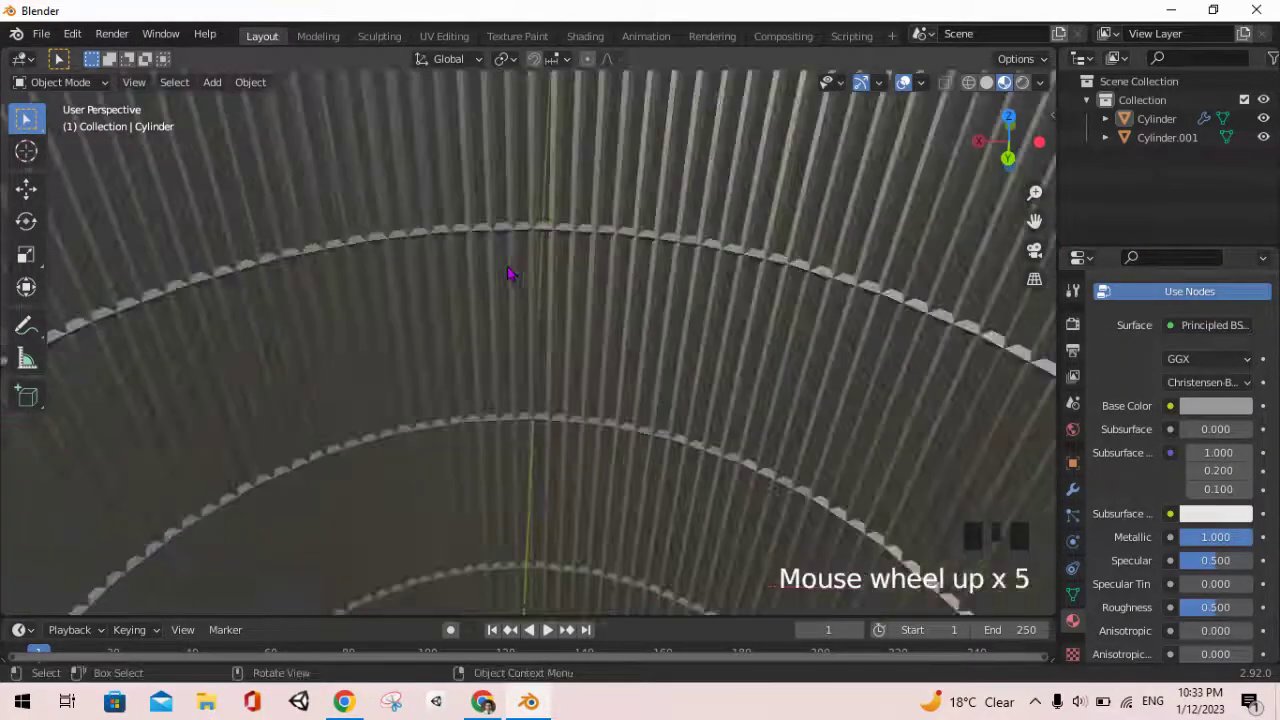
{"action": "scroll", "coordinate": [510, 274], "scroll_direction": "down", "scroll_amount": 4}
{"action": "left_click", "coordinate": [1215, 540]}
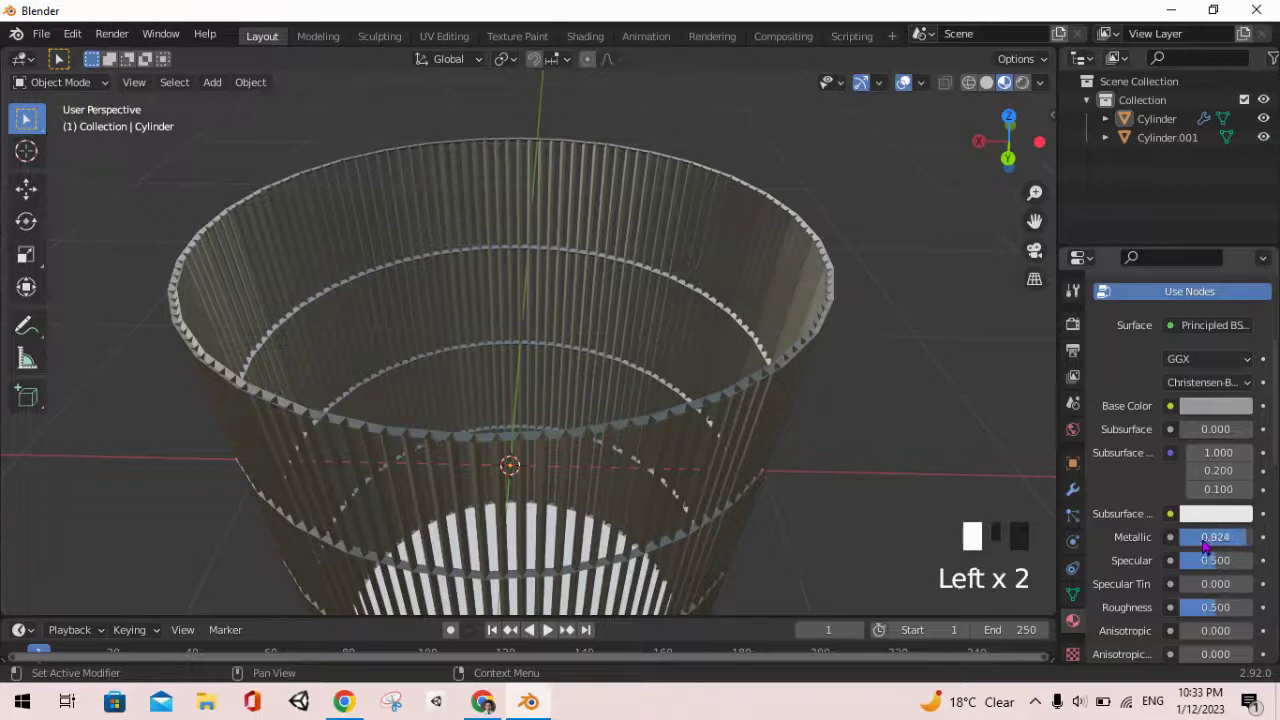
{"action": "middle_click_drag", "start_coordinate": [694, 443], "coordinate": [706, 374], "text": "shift"}
Step: Set the mesh wall material's Specular to 1.000 and its Roughness to 0.525
{"action": "left_click", "coordinate": [1221, 562]}
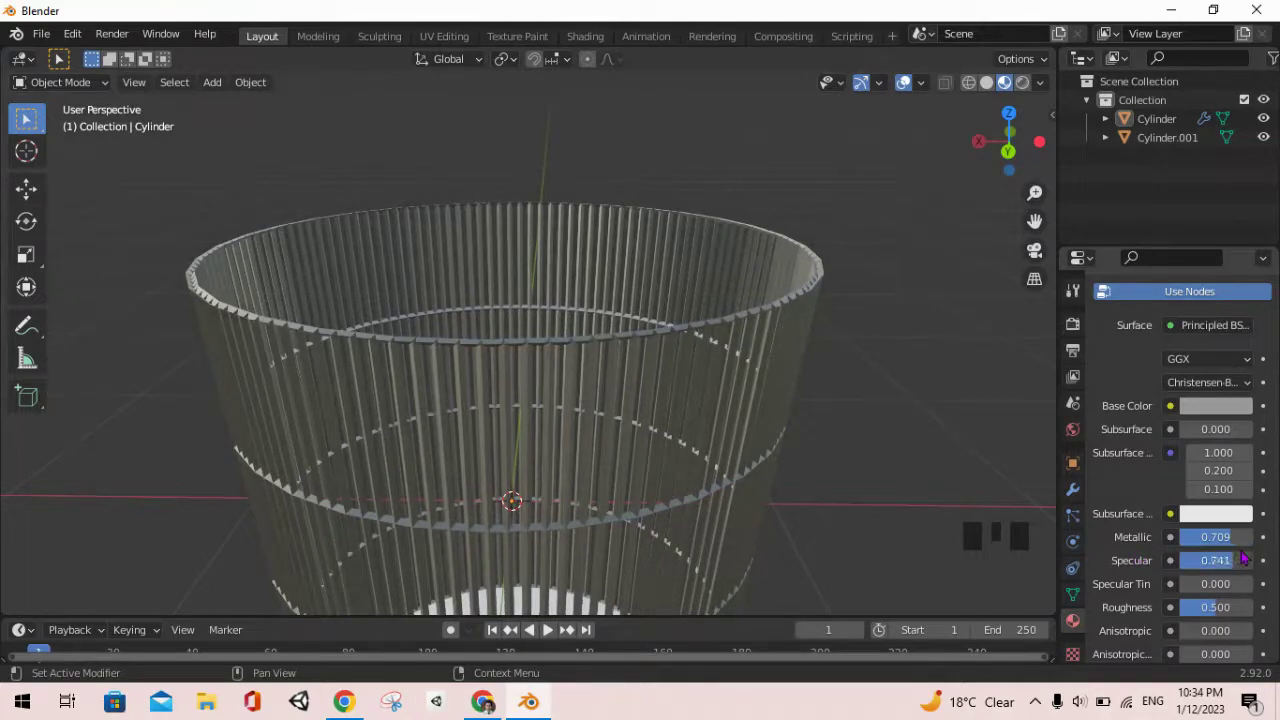
{"action": "middle_click_drag", "start_coordinate": [566, 394], "coordinate": [951, 409]}
{"action": "scroll", "coordinate": [1169, 468], "scroll_direction": "down", "scroll_amount": 2}
{"action": "scroll", "coordinate": [1190, 500], "scroll_direction": "down", "scroll_amount": 1}
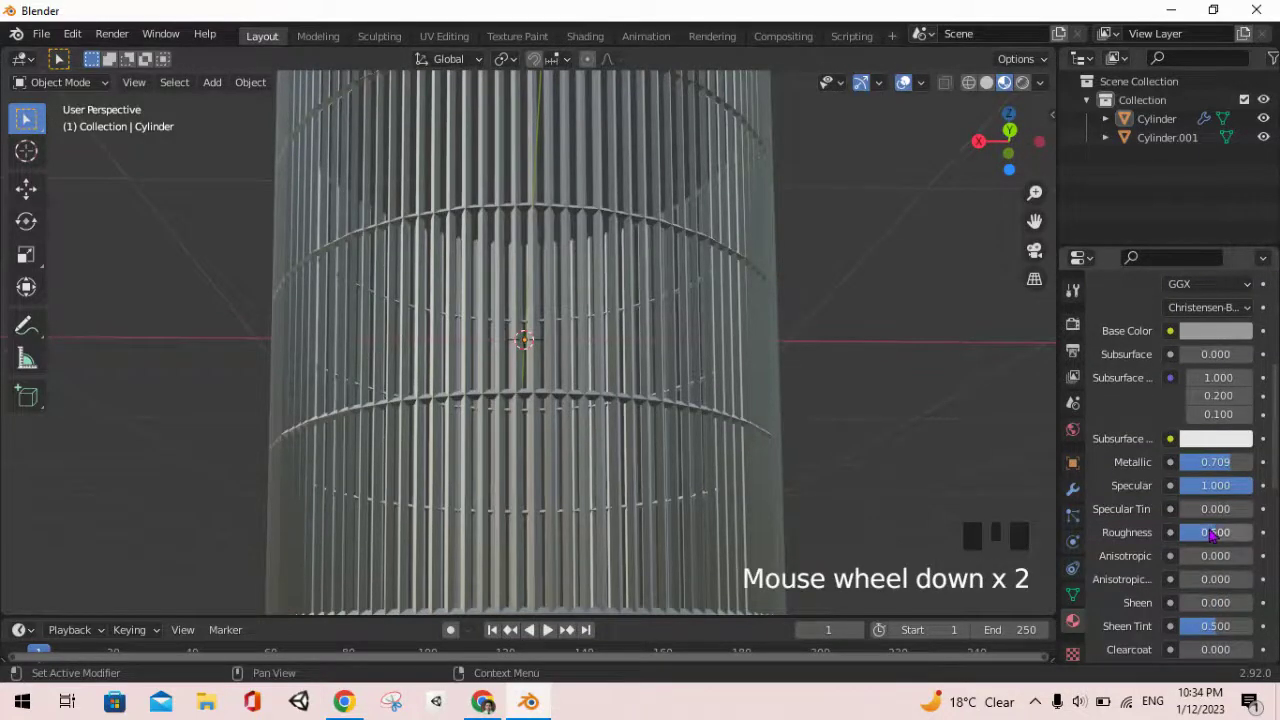
{"action": "mouse_move", "coordinate": [1211, 535]}
{"action": "left_mouse_down"}
{"action": "mouse_move", "coordinate": [1230, 562]}
{"action": "mouse_move", "coordinate": [1276, 572]}
{"action": "mouse_move", "coordinate": [1212, 564]}
{"action": "left_mouse_up"}
Step: Examine the metallic mesh wall from several angles and distances
{"action": "middle_click_drag", "start_coordinate": [669, 331], "coordinate": [592, 423]}
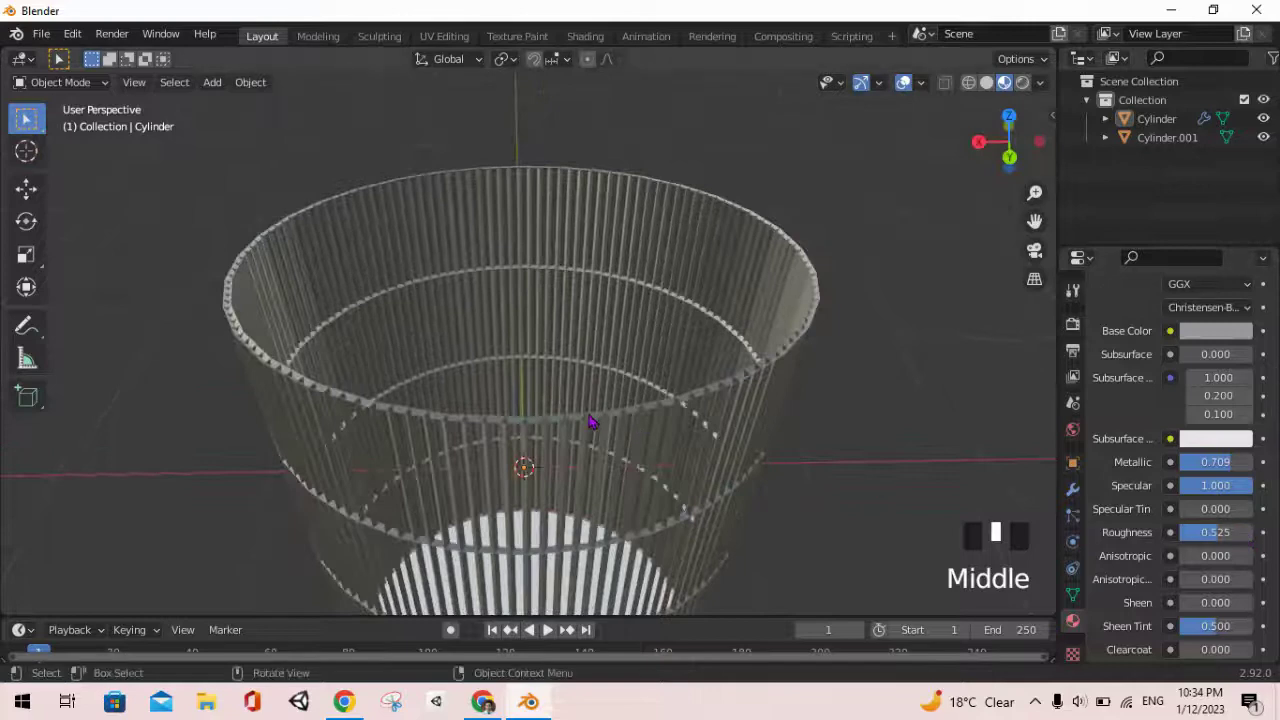
{"action": "scroll", "coordinate": [595, 325], "scroll_direction": "up", "scroll_amount": 2}
{"action": "scroll", "coordinate": [593, 315], "scroll_direction": "up", "scroll_amount": 4}
{"action": "scroll", "coordinate": [588, 304], "scroll_direction": "down", "scroll_amount": 9}
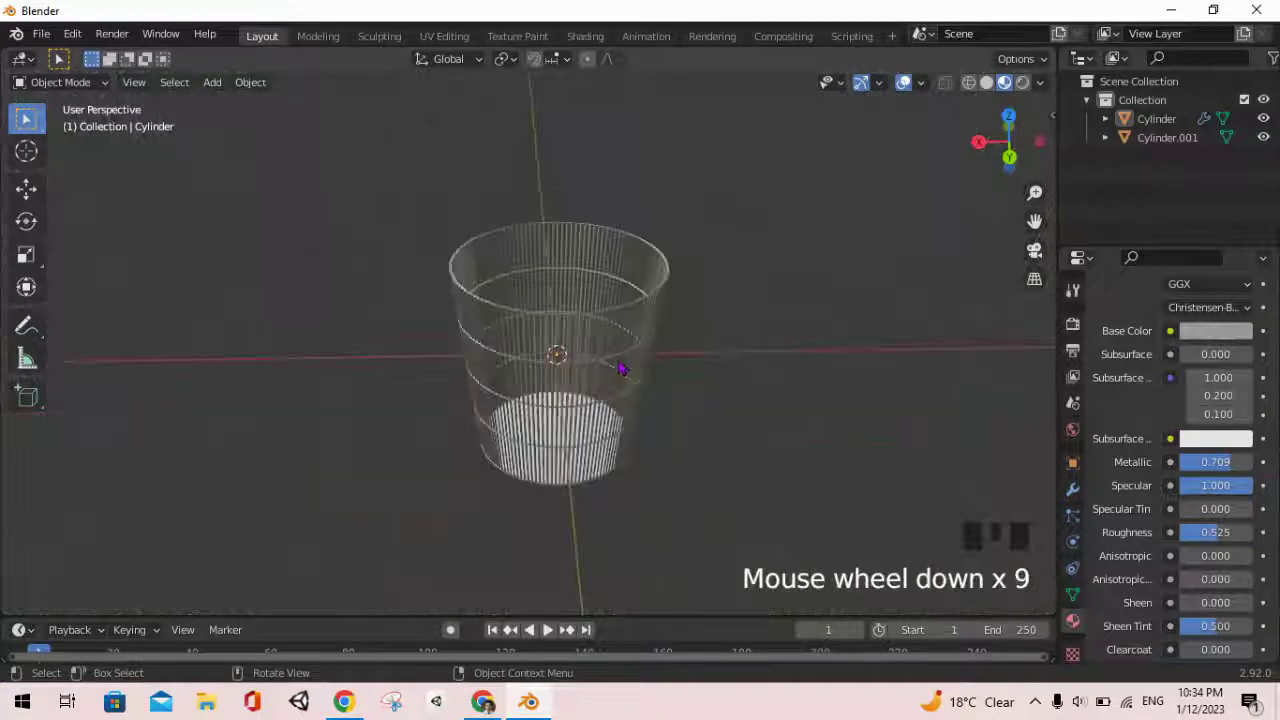
{"action": "middle_click_drag", "start_coordinate": [623, 366], "coordinate": [563, 354]}
{"action": "scroll", "coordinate": [600, 349], "scroll_direction": "up", "scroll_amount": 3}
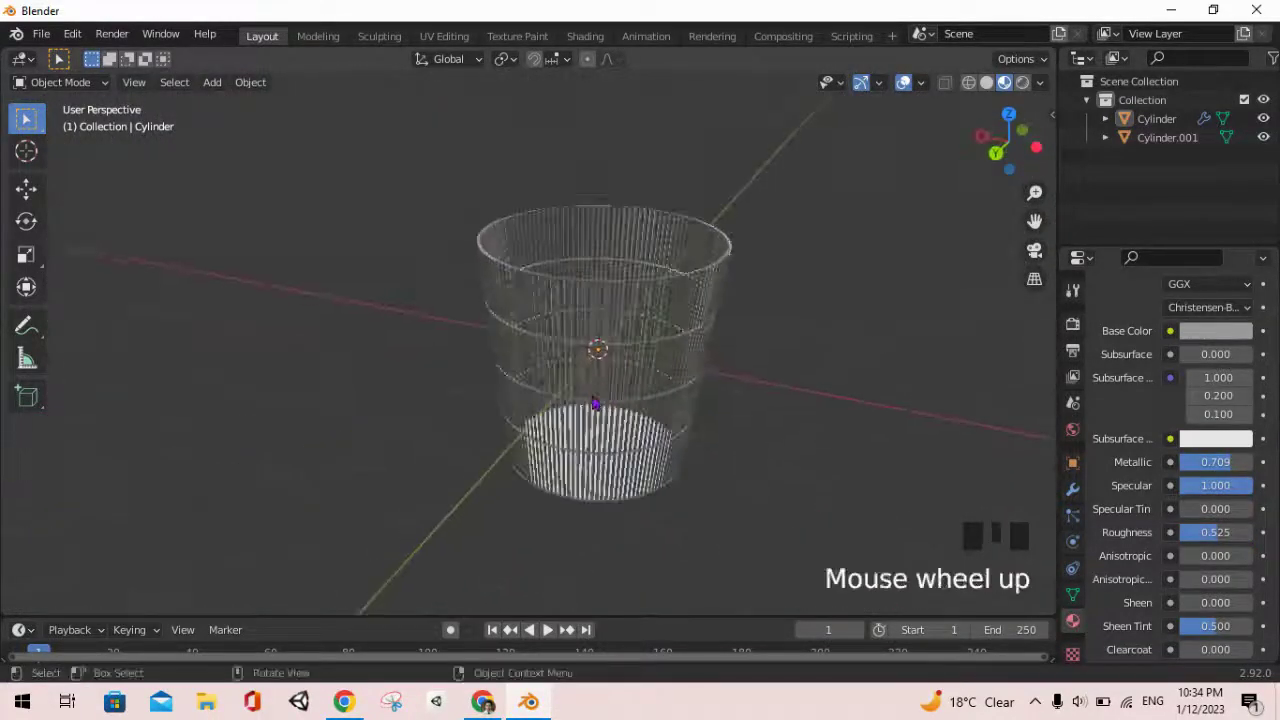
{"action": "scroll", "coordinate": [600, 340], "scroll_direction": "up", "scroll_amount": 2}
{"action": "middle_click_drag", "start_coordinate": [731, 301], "coordinate": [706, 466]}
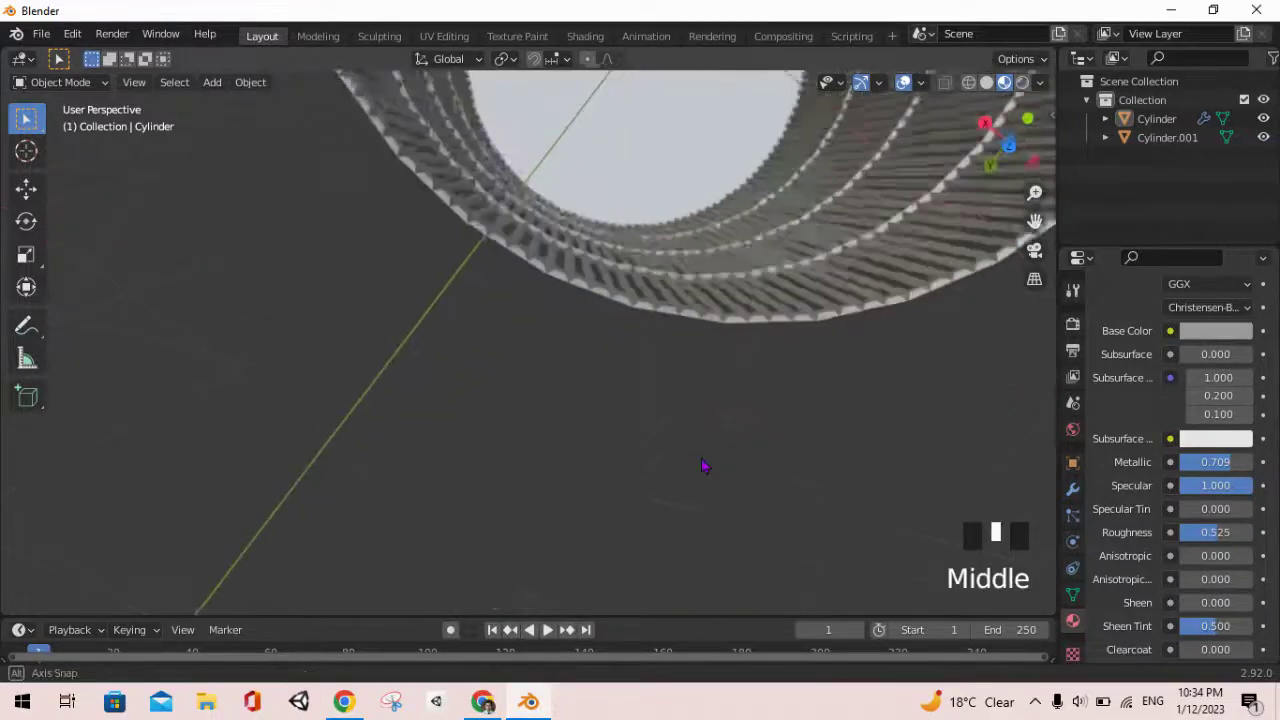
Step: Select the separate base disc and extrude its face upward in Edit Mode to give the base height
{"action": "scroll", "coordinate": [694, 246], "scroll_direction": "down", "scroll_amount": 2}
{"action": "middle_click_drag", "start_coordinate": [694, 246], "coordinate": [585, 342], "text": "shift"}
{"action": "left_click", "coordinate": [543, 332]}
{"action": "key", "text": "Tab"}
{"action": "middle_click_drag", "start_coordinate": [627, 288], "coordinate": [701, 254]}
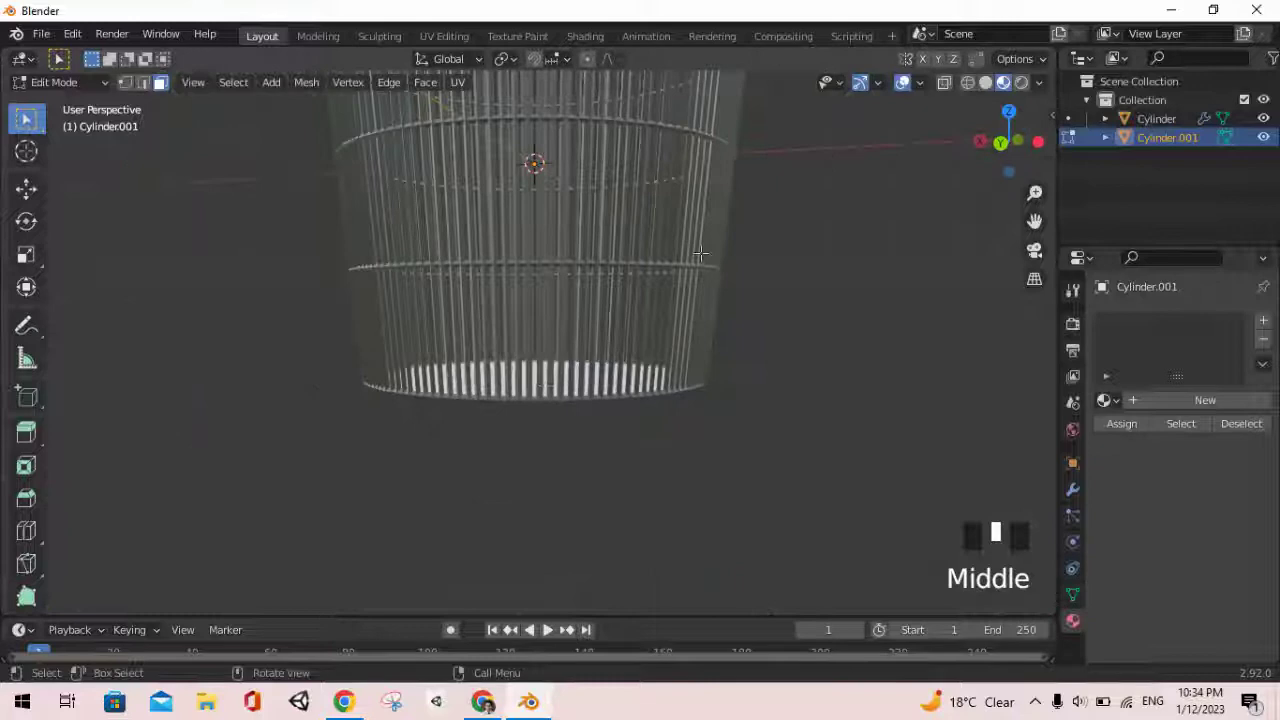
{"action": "middle_click_drag", "start_coordinate": [573, 365], "coordinate": [651, 386]}
{"action": "key", "text": "e"}
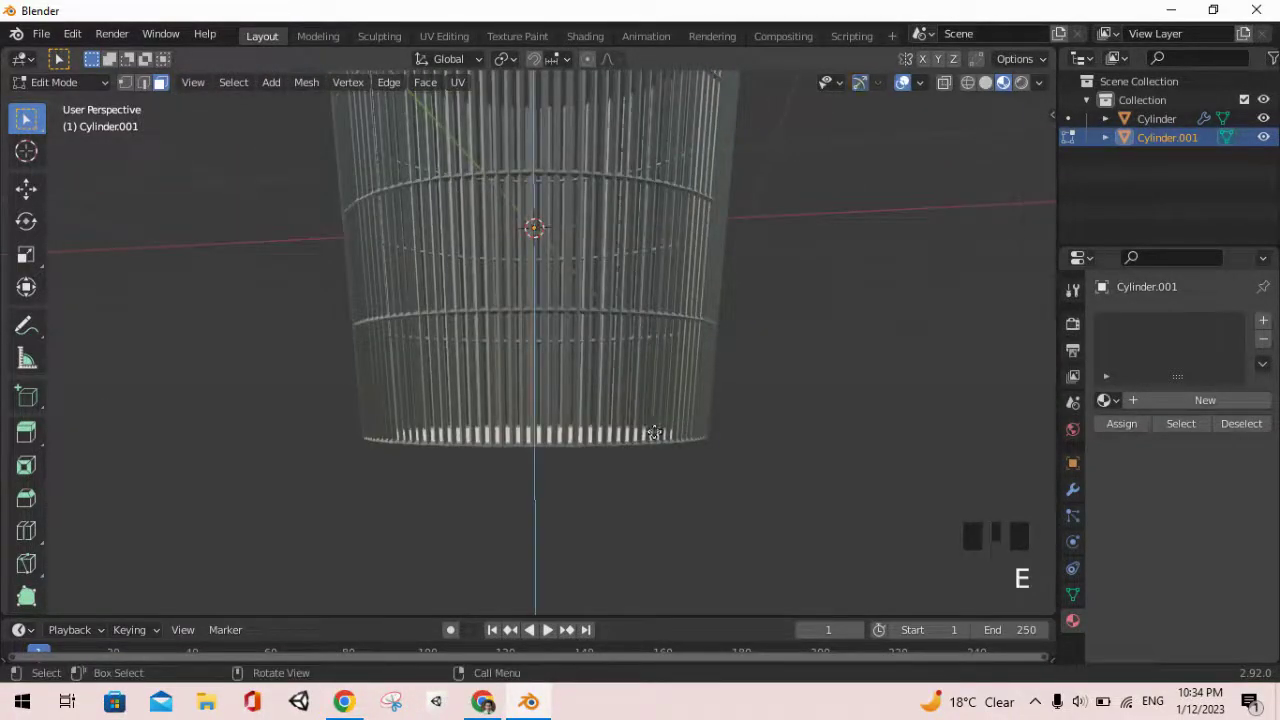
{"action": "left_click", "coordinate": [667, 388]}
{"action": "middle_click_drag", "start_coordinate": [700, 238], "coordinate": [660, 278]}
{"action": "scroll", "coordinate": [706, 282], "scroll_direction": "down", "scroll_amount": 4}
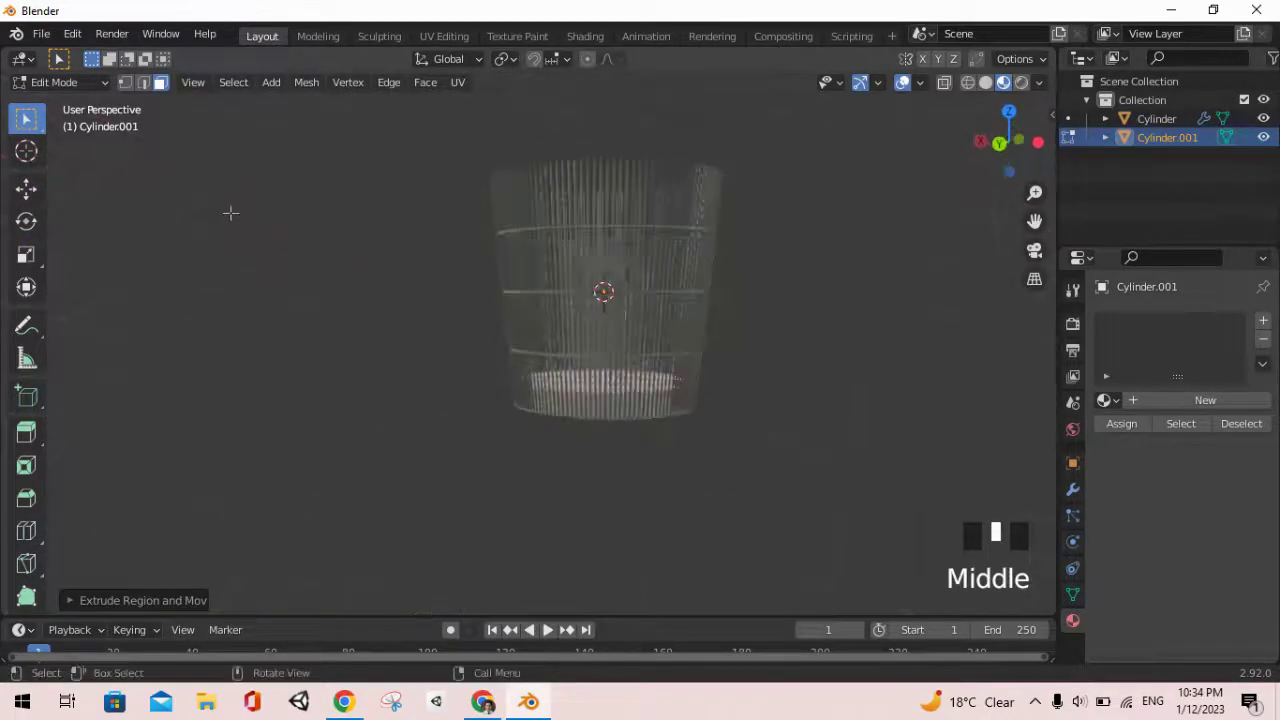
Step: Lower the extruded top face of the base slightly along Z and return to Object Mode
{"action": "left_click", "coordinate": [27, 189]}
{"action": "scroll", "coordinate": [630, 345], "scroll_direction": "up", "scroll_amount": 4}
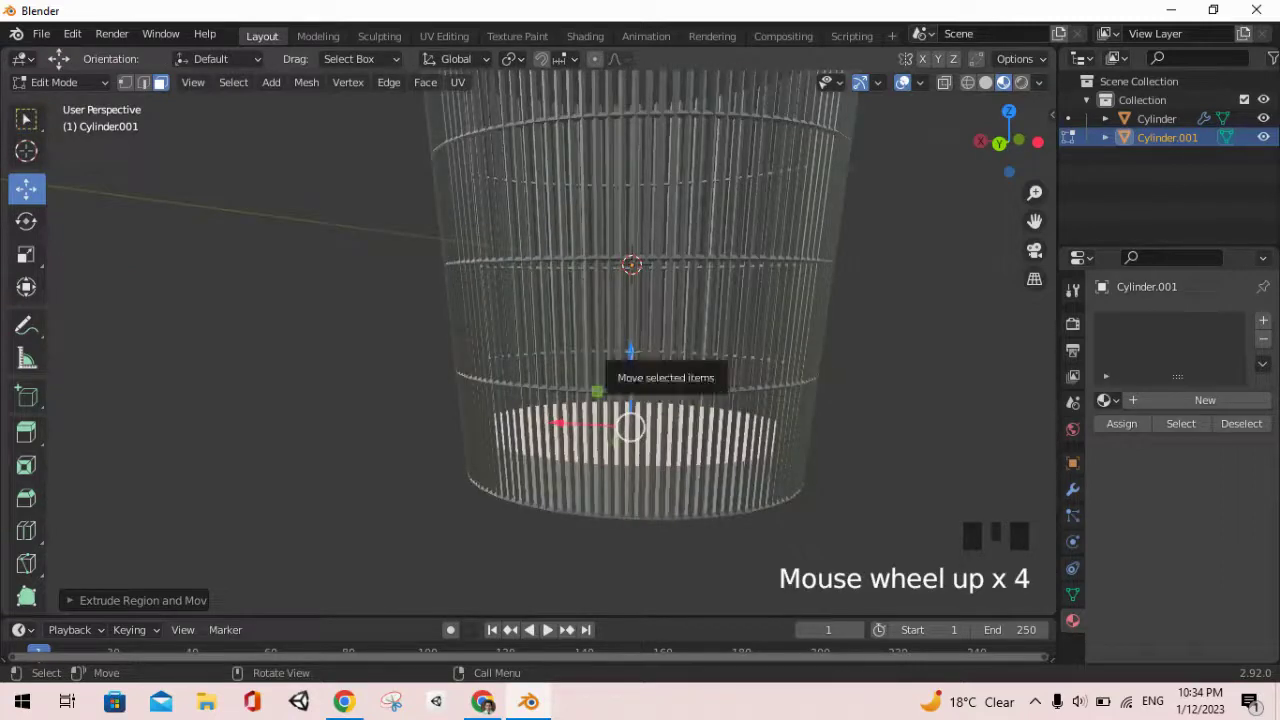
{"action": "left_click_drag", "start_coordinate": [630, 352], "coordinate": [631, 377]}
{"action": "middle_click_drag", "start_coordinate": [525, 279], "coordinate": [497, 310], "text": "shift"}
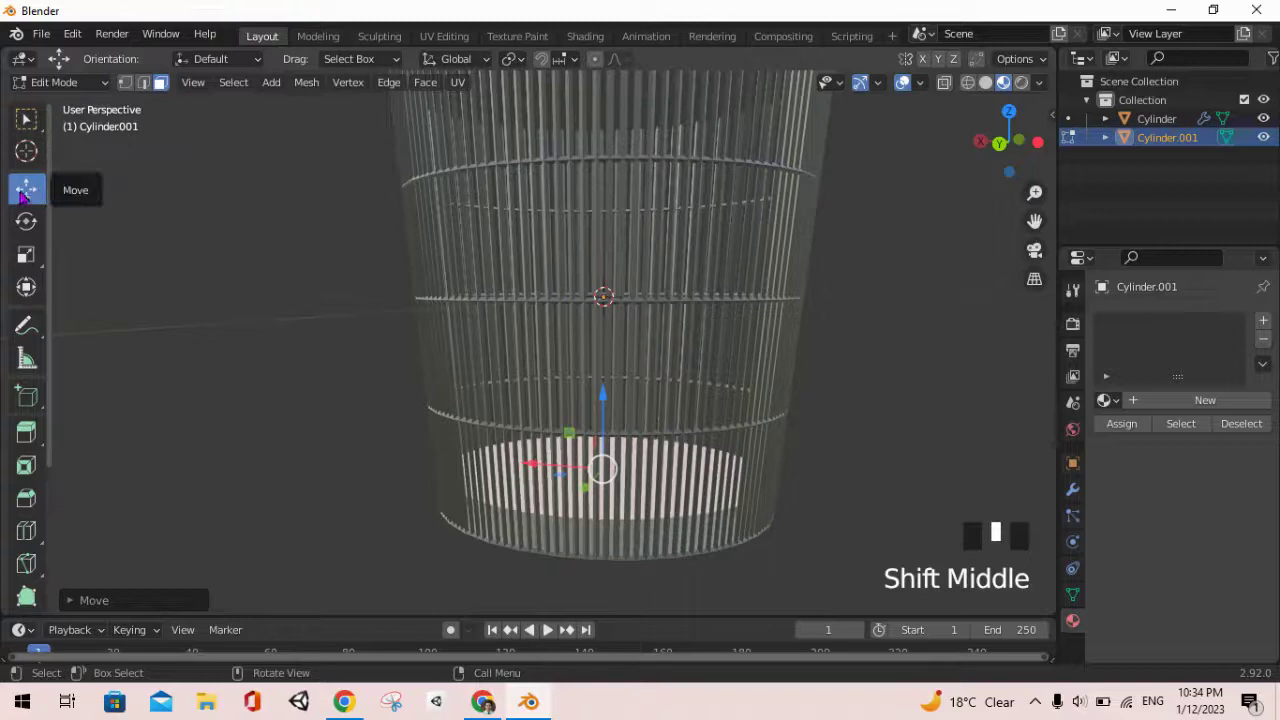
{"action": "middle_click_drag", "start_coordinate": [600, 380], "coordinate": [712, 366]}
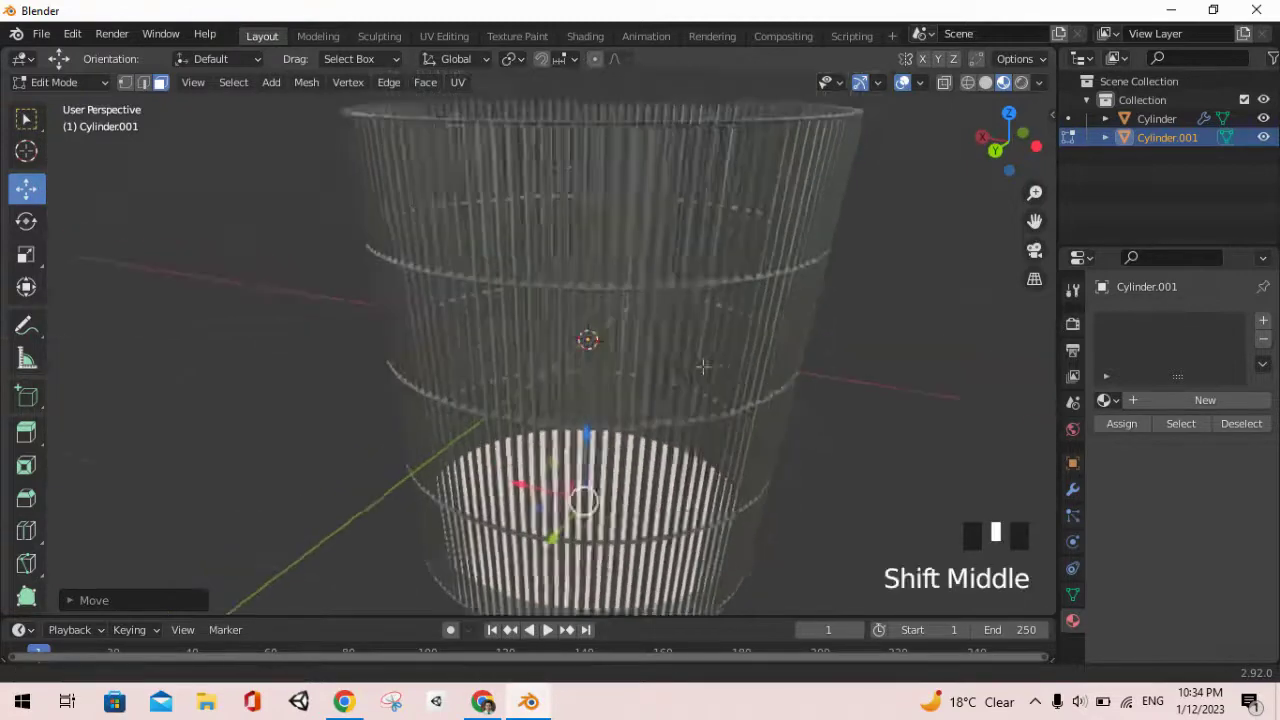
{"action": "key", "text": "Tab"}
{"action": "scroll", "coordinate": [712, 366], "scroll_direction": "down", "scroll_amount": 4}
{"action": "left_click", "coordinate": [778, 430]}
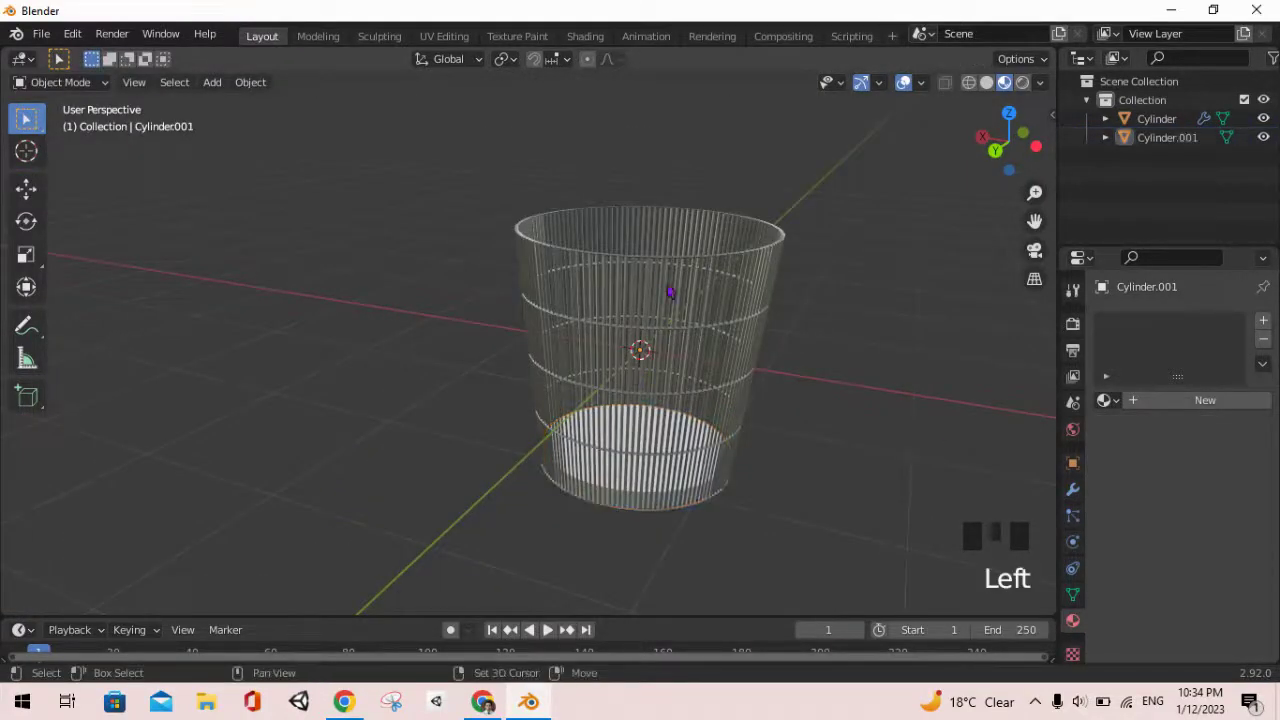
Step: Add a new material to the base and set its base color to blue with hue 0.661, saturation 1.000 and value 0.800
{"action": "middle_click_drag", "start_coordinate": [691, 291], "coordinate": [686, 380]}
{"action": "scroll", "coordinate": [709, 269], "scroll_direction": "down", "scroll_amount": 1}
{"action": "middle_click_drag", "start_coordinate": [709, 269], "coordinate": [651, 374], "text": "shift"}
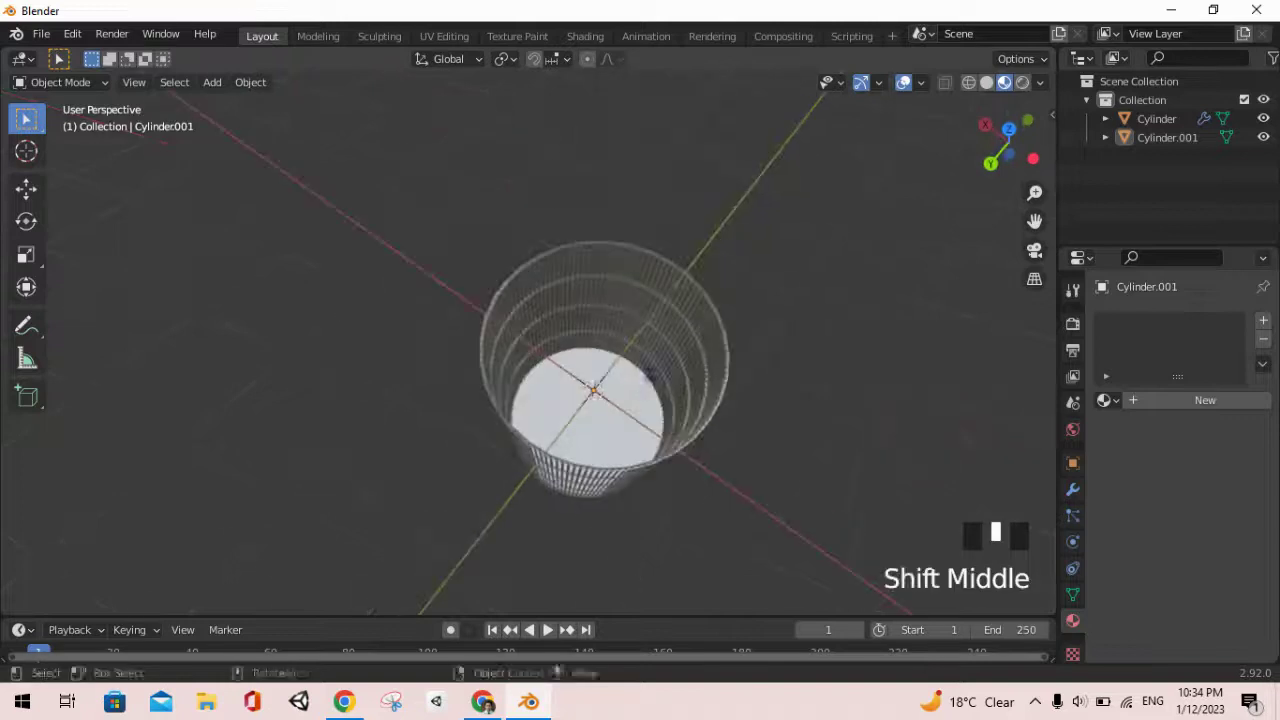
{"action": "left_click", "coordinate": [635, 400]}
{"action": "left_click", "coordinate": [1185, 401]}
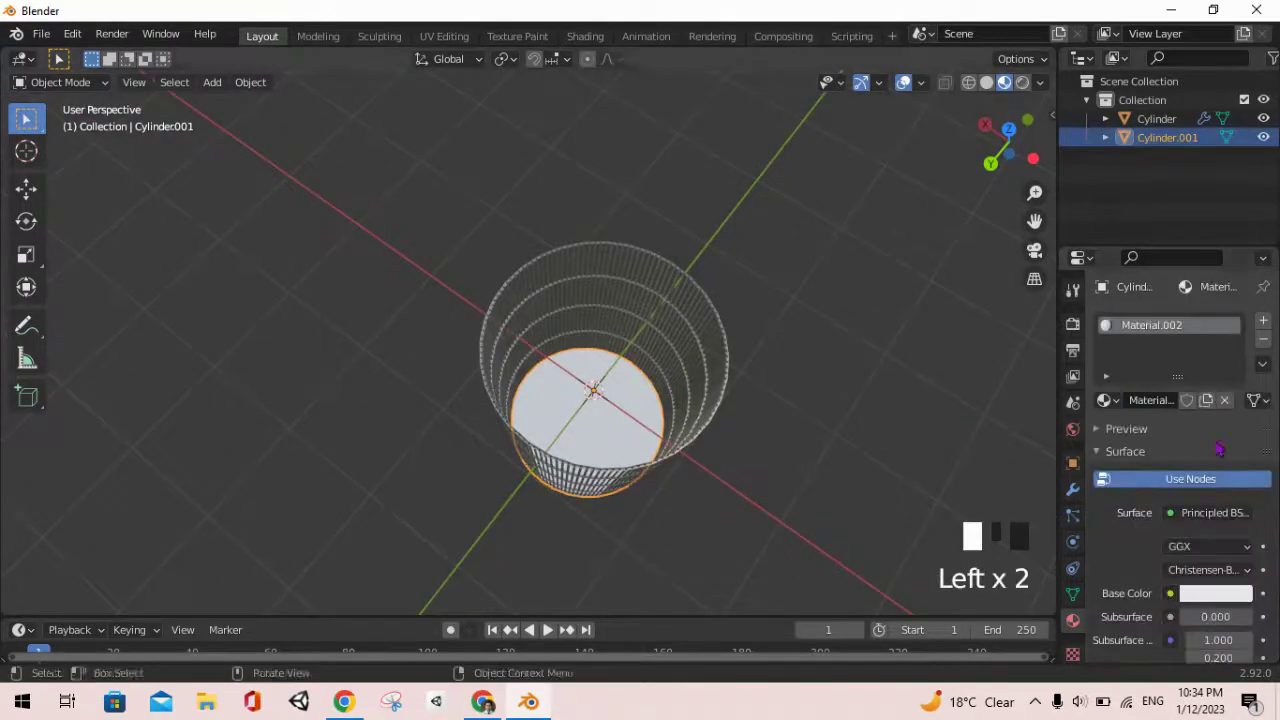
{"action": "scroll", "coordinate": [1220, 460], "scroll_direction": "down", "scroll_amount": 3}
{"action": "left_click", "coordinate": [1208, 481]}
{"action": "left_click", "coordinate": [1207, 265]}
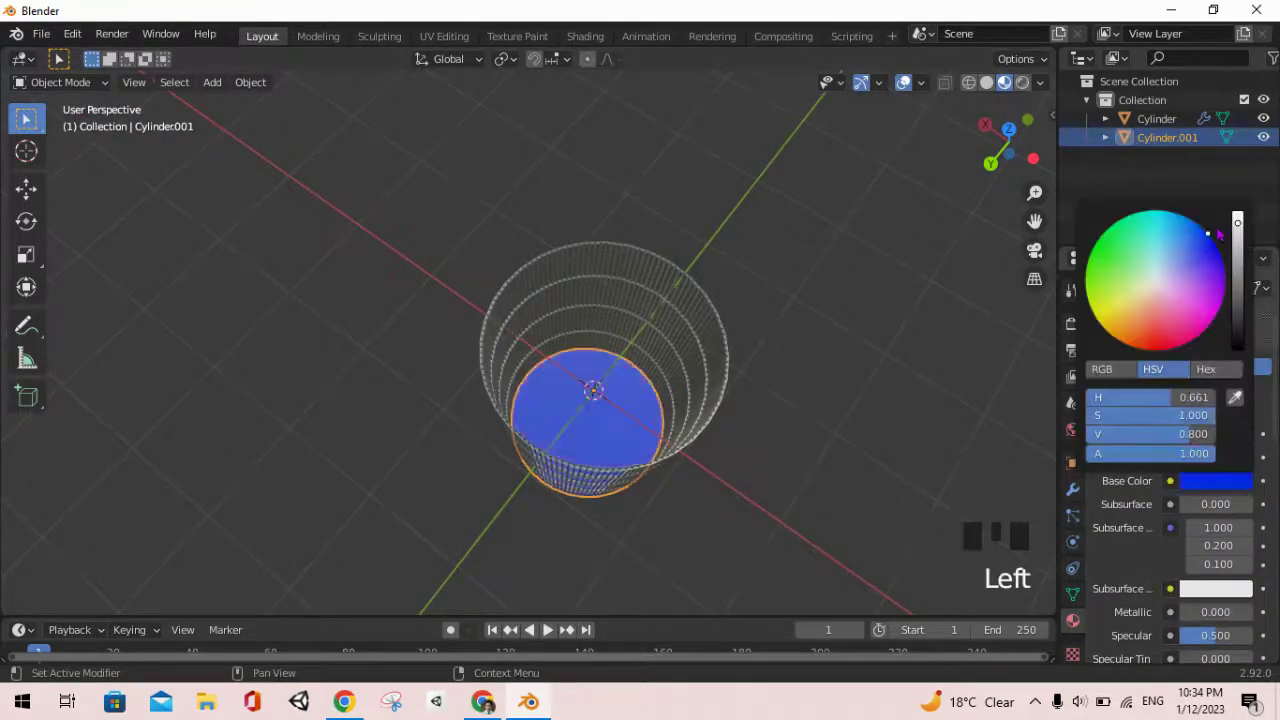
{"action": "left_click", "coordinate": [723, 449]}
Step: Set the base material's Metallic to 1.000, Specular to 0.918 and Roughness to 0.348
{"action": "middle_click_drag", "start_coordinate": [723, 449], "coordinate": [753, 273]}
{"action": "scroll", "coordinate": [600, 360], "scroll_direction": "up", "scroll_amount": 5}
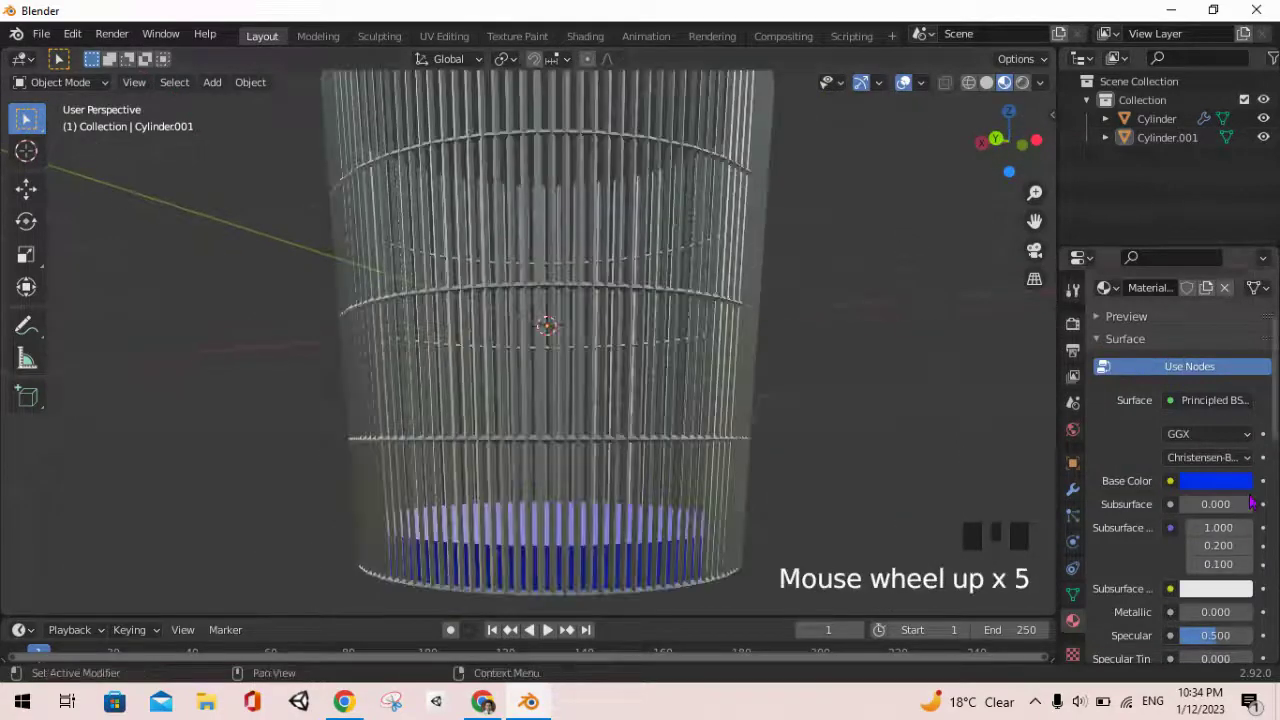
{"action": "scroll", "coordinate": [1215, 470], "scroll_direction": "down", "scroll_amount": 3}
{"action": "mouse_move", "coordinate": [1214, 500]}
{"action": "left_mouse_down"}
{"action": "mouse_move", "coordinate": [1265, 508]}
{"action": "mouse_move", "coordinate": [114, 523]}
{"action": "mouse_move", "coordinate": [1206, 540]}
{"action": "left_mouse_up"}
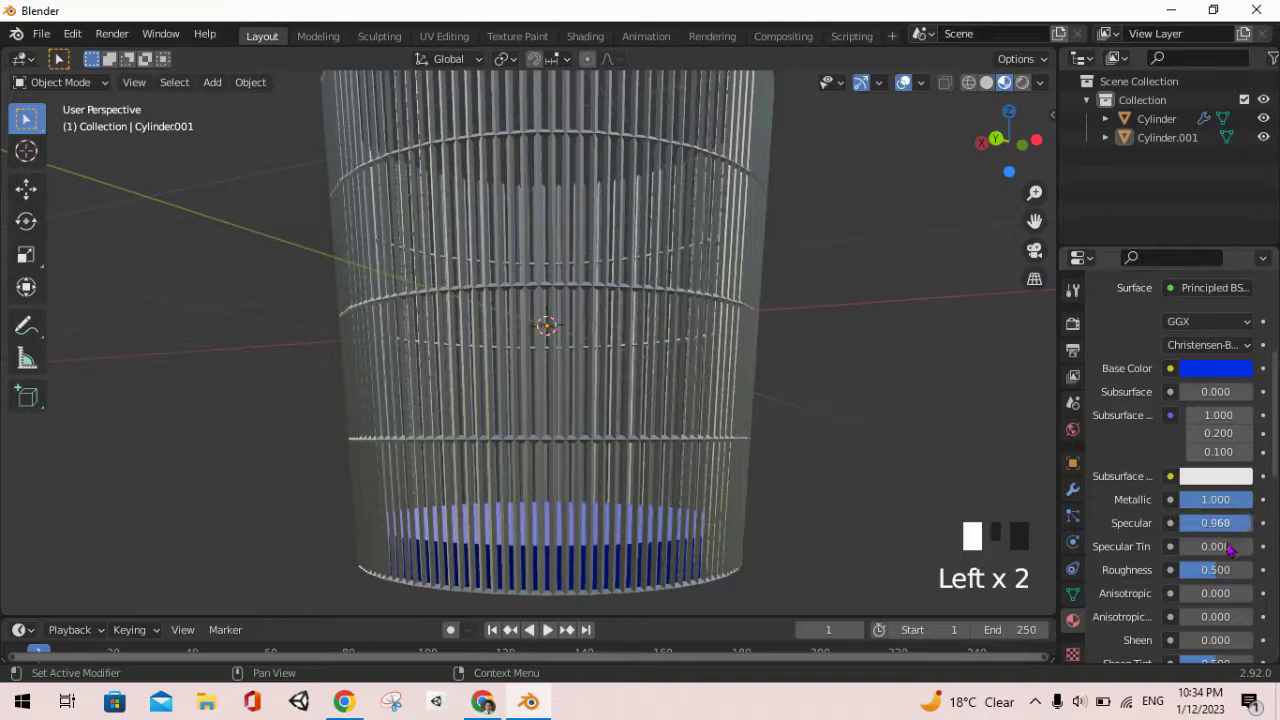
{"action": "left_click", "coordinate": [703, 420]}
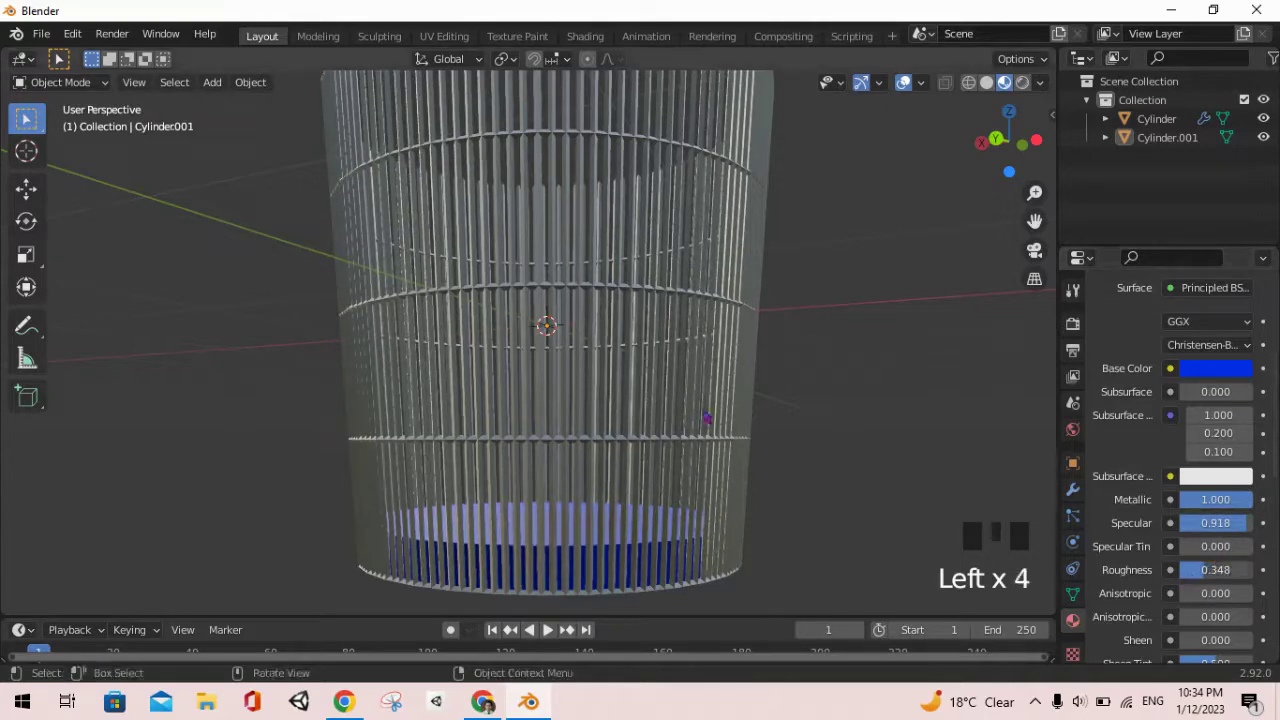
Step: Select the top face of the base in Edit Mode and scale it up by about 1.028
{"action": "middle_click_drag", "start_coordinate": [703, 420], "coordinate": [717, 291]}
{"action": "left_click", "coordinate": [700, 210]}
{"action": "key", "text": "Tab"}
{"action": "left_click", "coordinate": [691, 283]}
{"action": "key", "text": "s"}
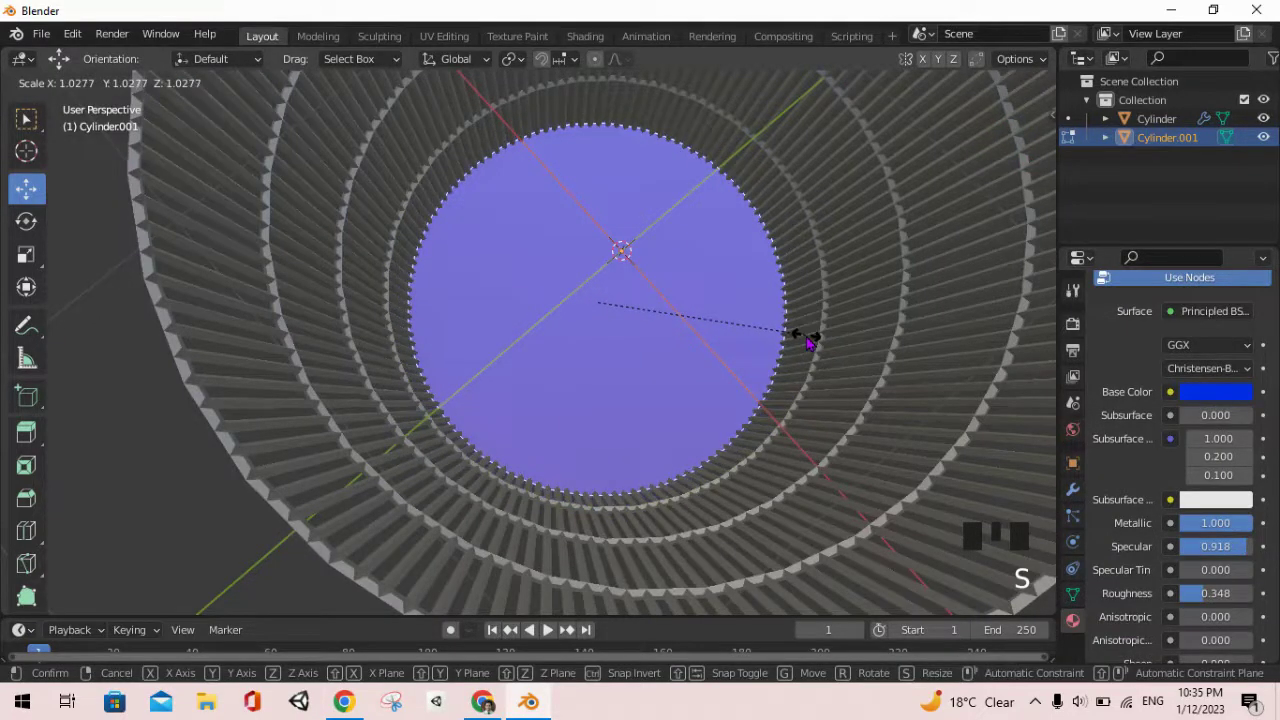
{"action": "left_click", "coordinate": [808, 340]}
Step: Enlarge the base's top face further so that its rim extends slightly outside the mesh wall
{"action": "mouse_move", "coordinate": [860, 400]}
{"action": "middle_mouse_down"}
{"action": "mouse_move", "coordinate": [862, 385]}
{"action": "mouse_move", "coordinate": [862, 414]}
{"action": "middle_mouse_up"}
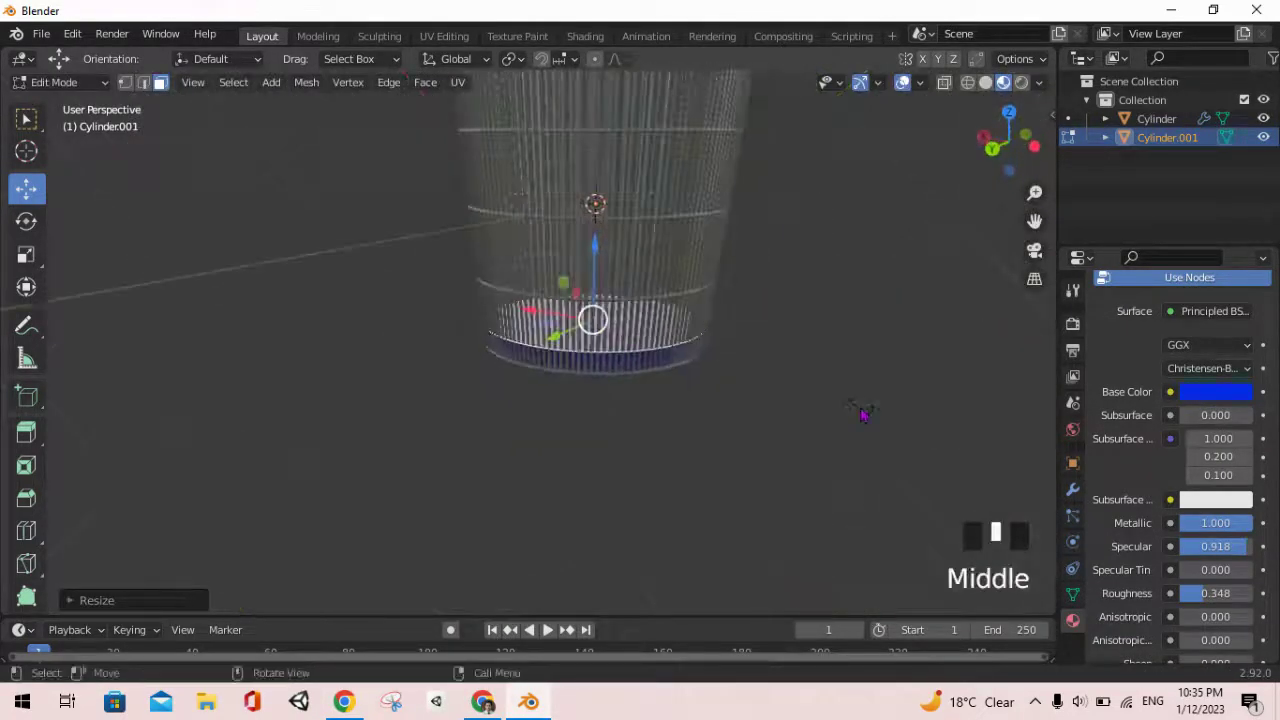
{"action": "key", "text": "s"}
{"action": "left_click", "coordinate": [836, 367]}
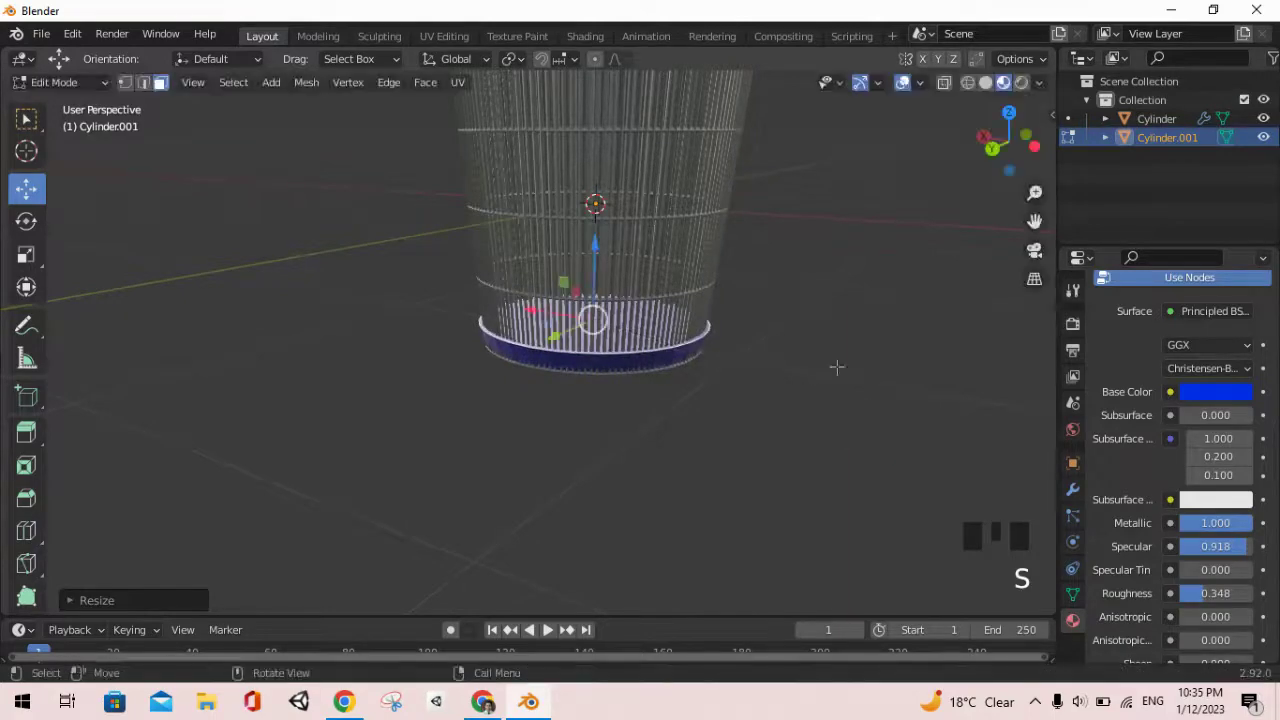
Step: Return to Object Mode and check how the enlarged base rim fits around the mesh wall
{"action": "key", "text": "Tab"}
{"action": "middle_click_drag", "start_coordinate": [707, 316], "coordinate": [790, 330]}
{"action": "left_click", "coordinate": [806, 344]}
{"action": "left_click", "coordinate": [697, 357]}
{"action": "left_click", "coordinate": [803, 326]}
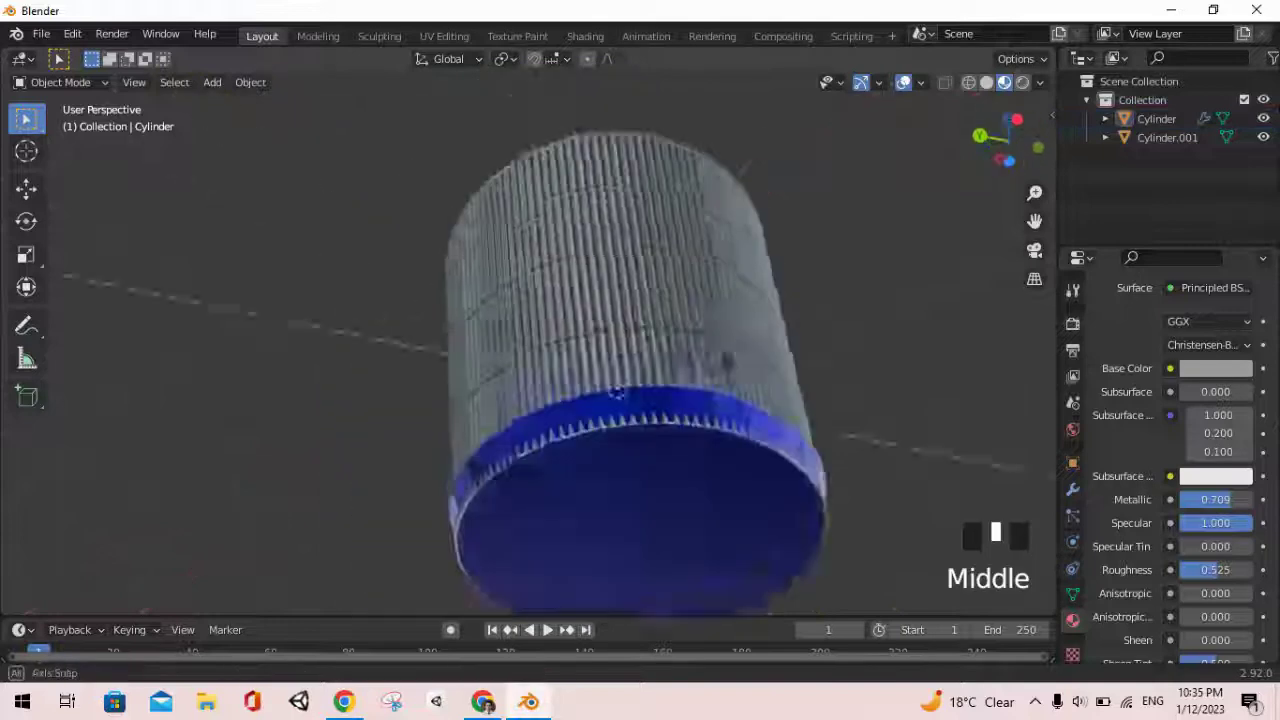
Step: Move the wire-mesh wall up by about 0.02 m along Z relative to the blue base
{"action": "middle_click_drag", "start_coordinate": [728, 357], "coordinate": [780, 403]}
{"action": "left_click", "coordinate": [680, 354]}
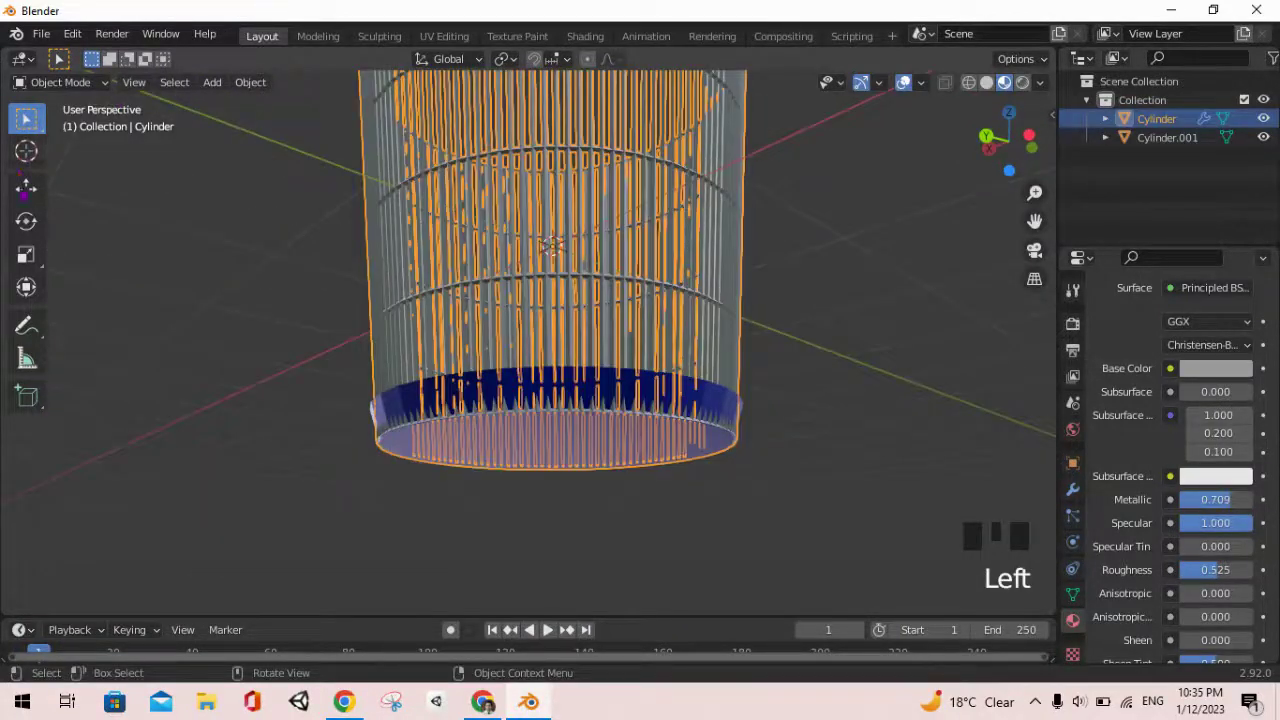
{"action": "left_click", "coordinate": [26, 188]}
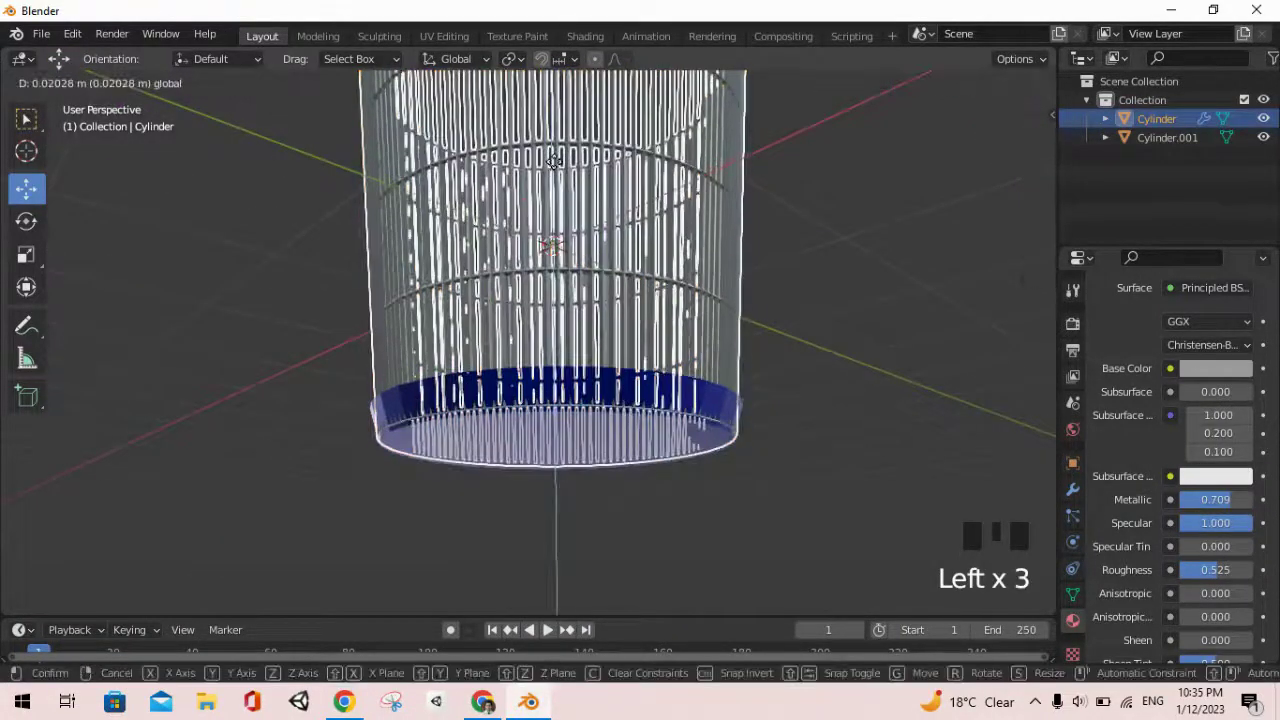
{"action": "scroll", "coordinate": [812, 327], "scroll_direction": "down", "scroll_amount": 2}
{"action": "middle_click_drag", "start_coordinate": [812, 327], "coordinate": [663, 560]}
{"action": "scroll", "coordinate": [638, 447], "scroll_direction": "down", "scroll_amount": 2}
{"action": "scroll", "coordinate": [638, 447], "scroll_direction": "down", "scroll_amount": 2}
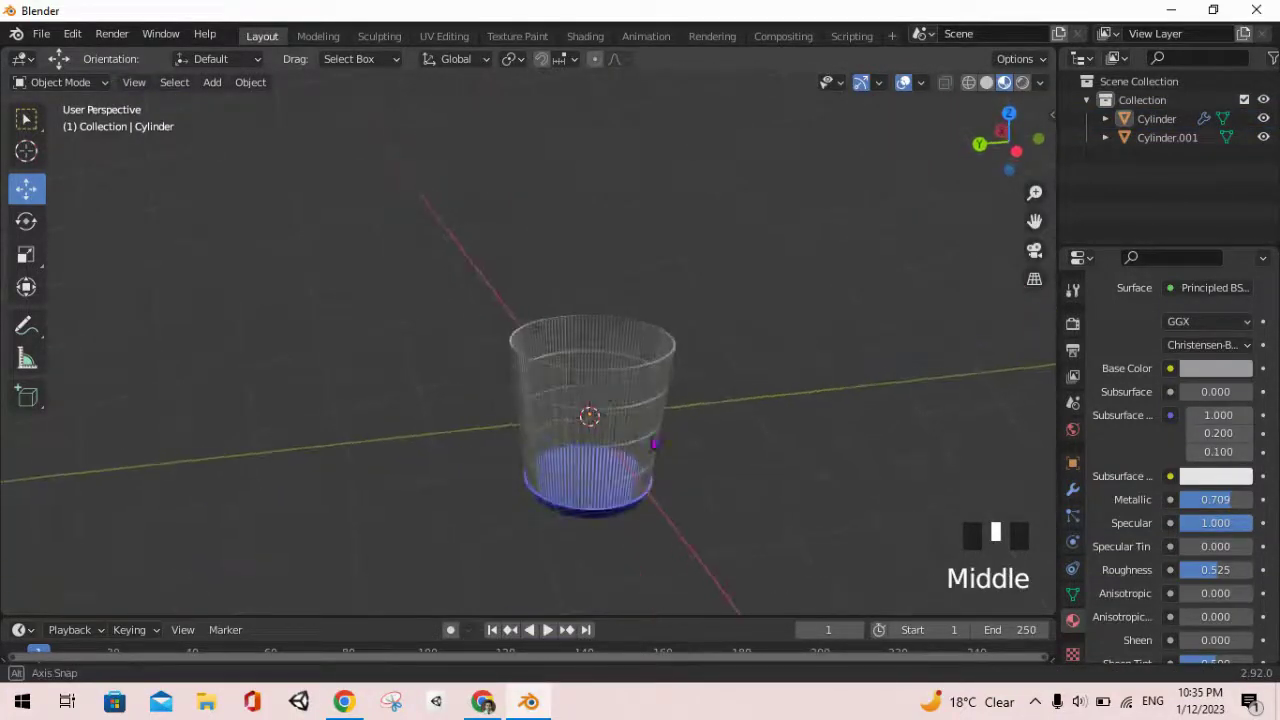
Step: Try smooth shading on the wire-mesh wall and undo it, leaving the wall selected
{"action": "scroll", "coordinate": [606, 391], "scroll_direction": "up", "scroll_amount": 9}
{"action": "scroll", "coordinate": [613, 365], "scroll_direction": "down", "scroll_amount": 6}
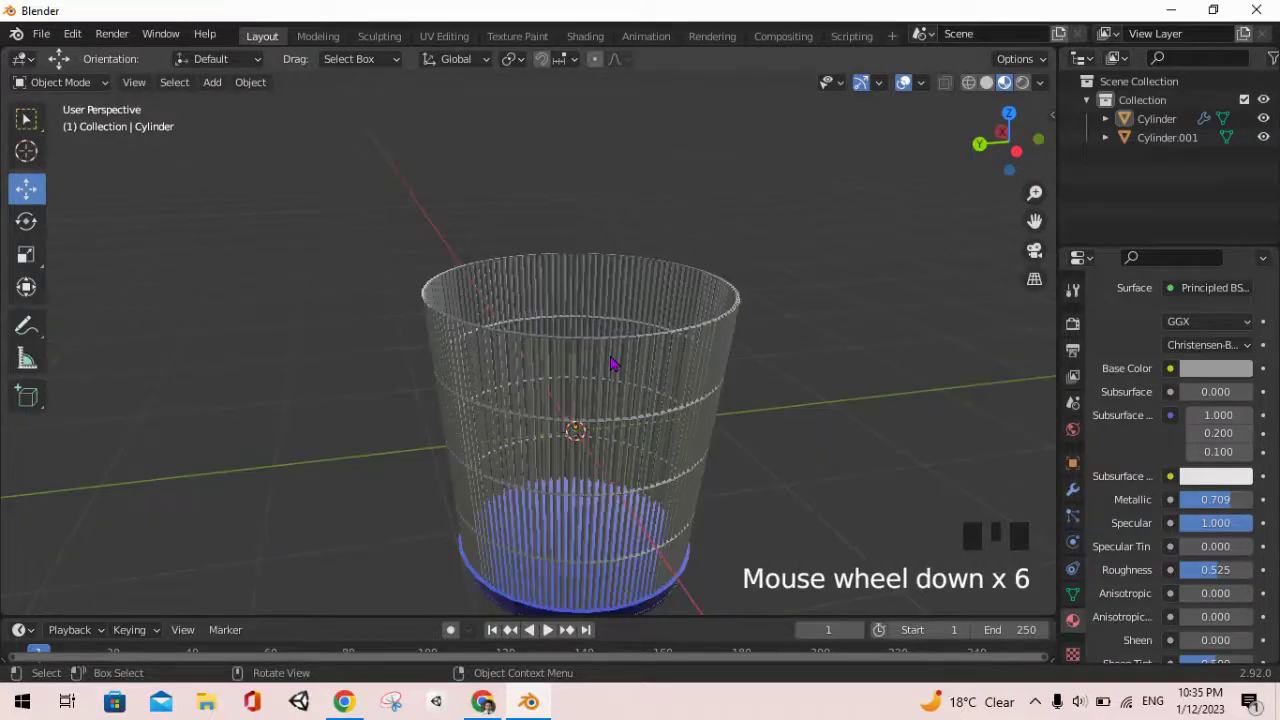
{"action": "left_click", "coordinate": [613, 365]}
{"action": "scroll", "coordinate": [613, 365], "scroll_direction": "down", "scroll_amount": 4}
{"action": "scroll", "coordinate": [613, 365], "scroll_direction": "up", "scroll_amount": 7}
{"action": "right_click", "coordinate": [620, 300]}
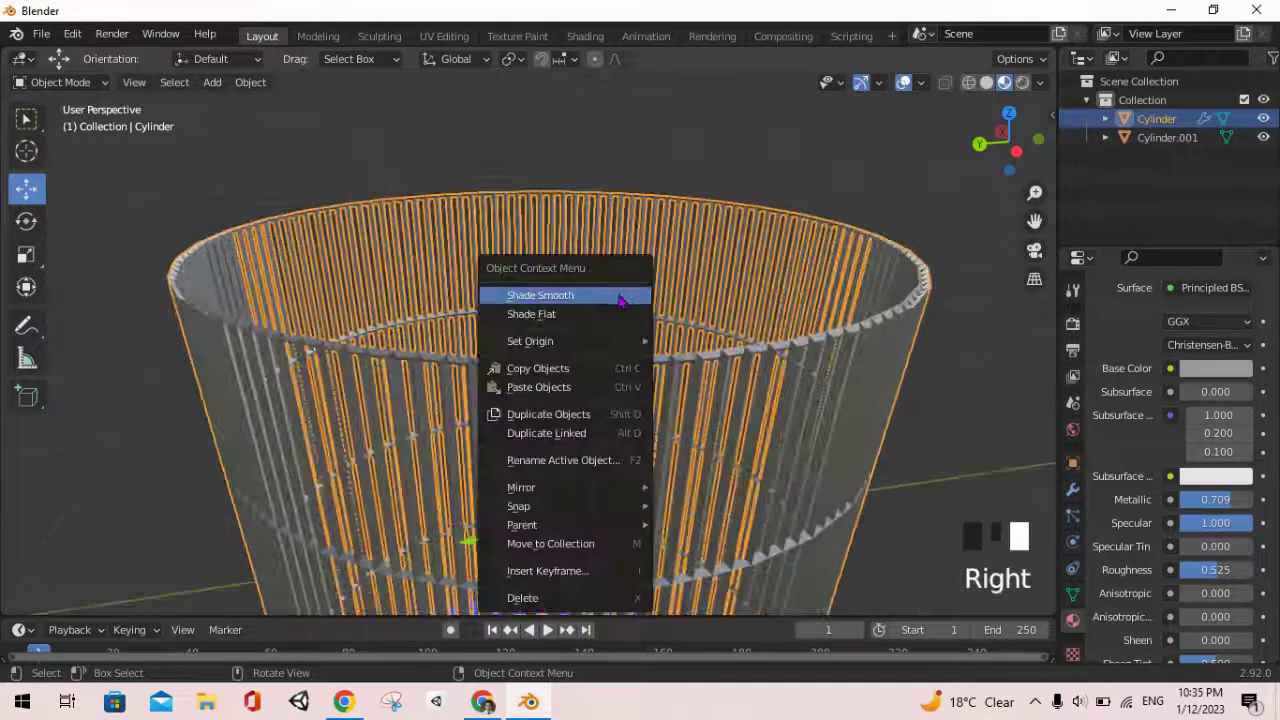
{"action": "left_click", "coordinate": [620, 300]}
{"action": "scroll", "coordinate": [729, 405], "scroll_direction": "down", "scroll_amount": 2}
{"action": "left_click", "coordinate": [917, 463]}
{"action": "middle_click_drag", "start_coordinate": [890, 405], "coordinate": [804, 263], "text": "shift"}
{"action": "scroll", "coordinate": [804, 263], "scroll_direction": "down", "scroll_amount": 3}
{"action": "scroll", "coordinate": [806, 265], "scroll_direction": "up", "scroll_amount": 4}
{"action": "scroll", "coordinate": [806, 266], "scroll_direction": "down", "scroll_amount": 5}
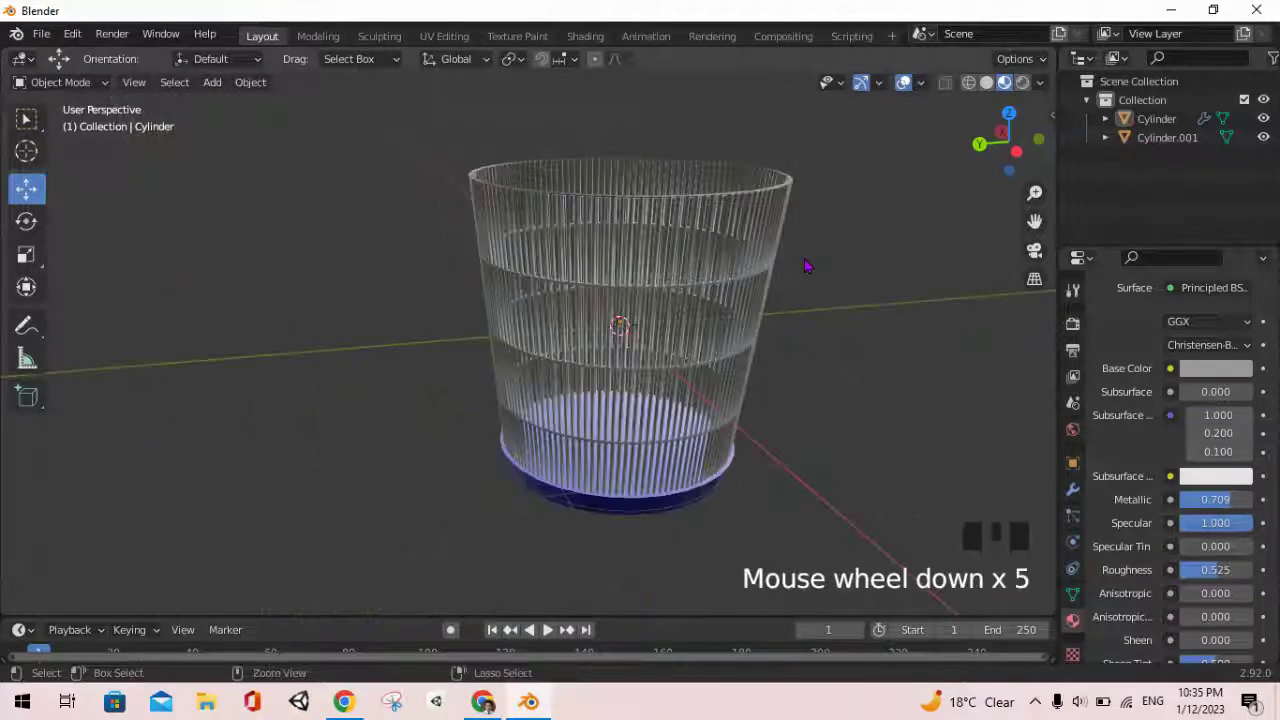
{"action": "key", "text": "ctrl+z"}
{"action": "key", "text": "ctrl+z"}
Step: Add a Subdivision Surface modifier after the Wireframe modifier on the mesh wall and deselect the wall
{"action": "left_click", "coordinate": [1073, 488]}
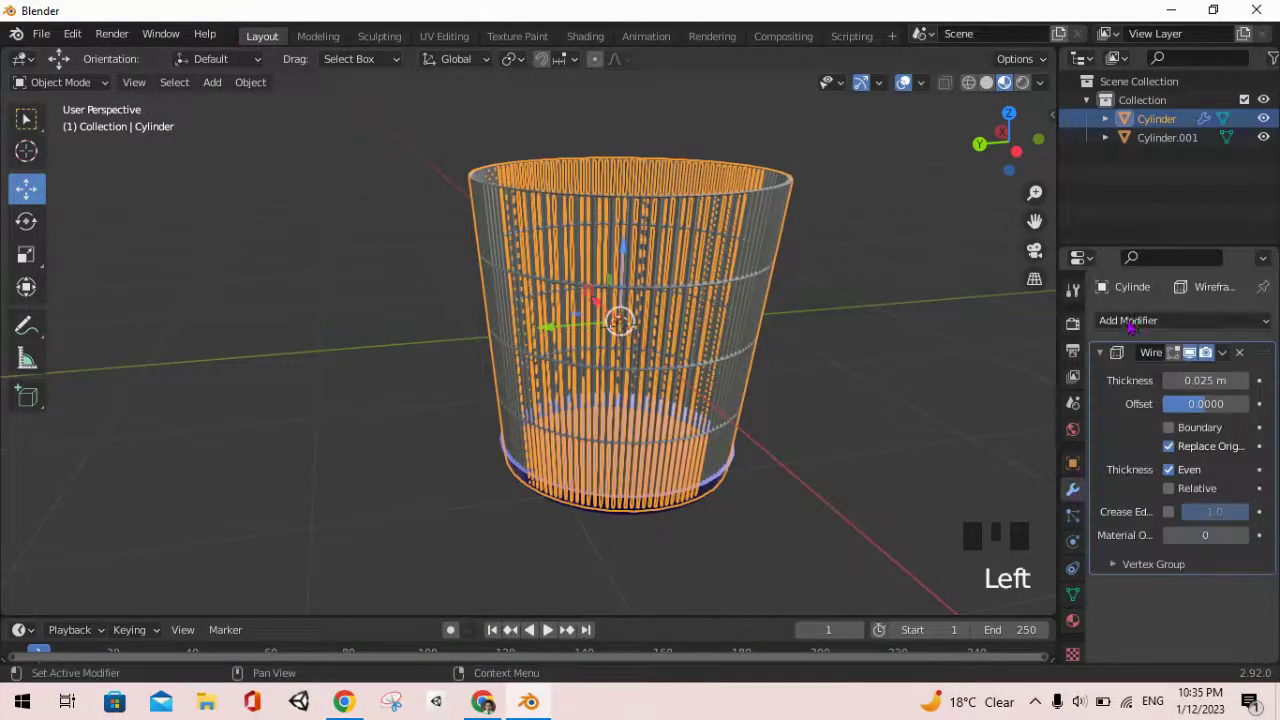
{"action": "left_click", "coordinate": [1139, 320]}
{"action": "scroll", "coordinate": [944, 590], "scroll_direction": "down", "scroll_amount": 3}
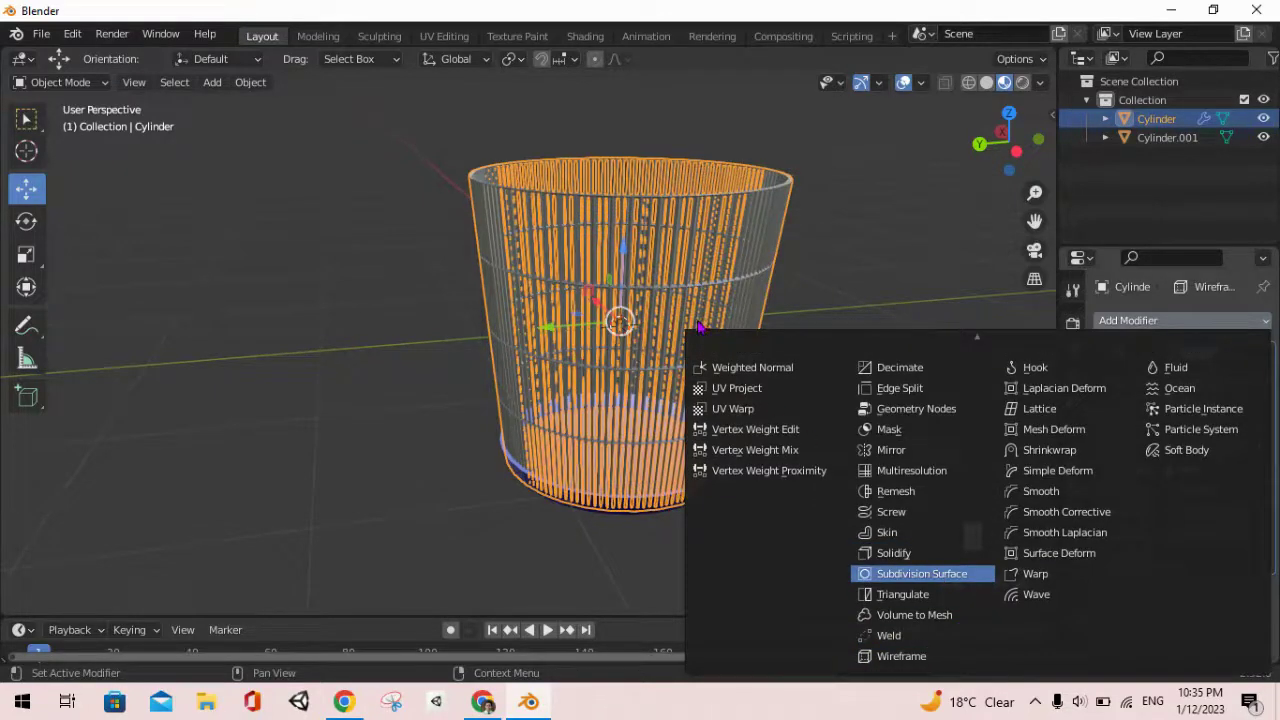
{"action": "left_click", "coordinate": [901, 584]}
{"action": "left_click", "coordinate": [814, 436]}
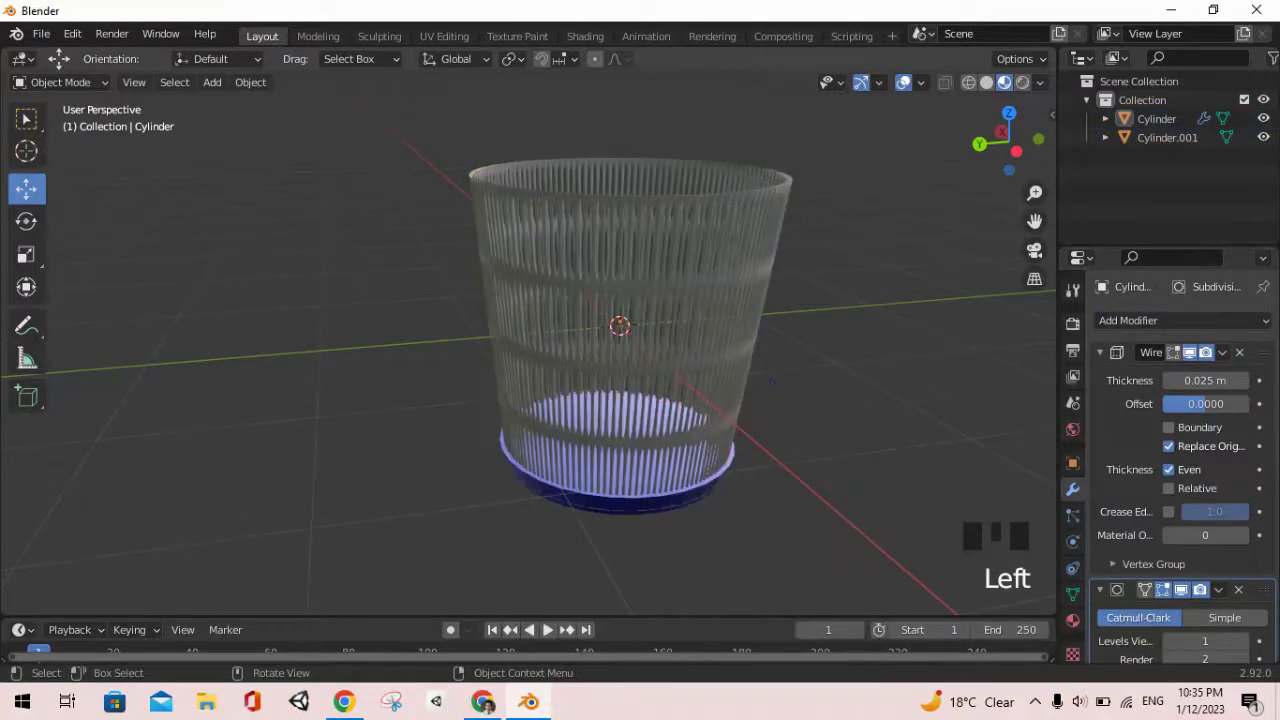
{"action": "middle_click_drag", "start_coordinate": [814, 436], "coordinate": [737, 362]}
{"action": "scroll", "coordinate": [710, 418], "scroll_direction": "up", "scroll_amount": 2}
{"action": "scroll", "coordinate": [774, 369], "scroll_direction": "down", "scroll_amount": 4}
{"action": "left_click", "coordinate": [737, 362]}
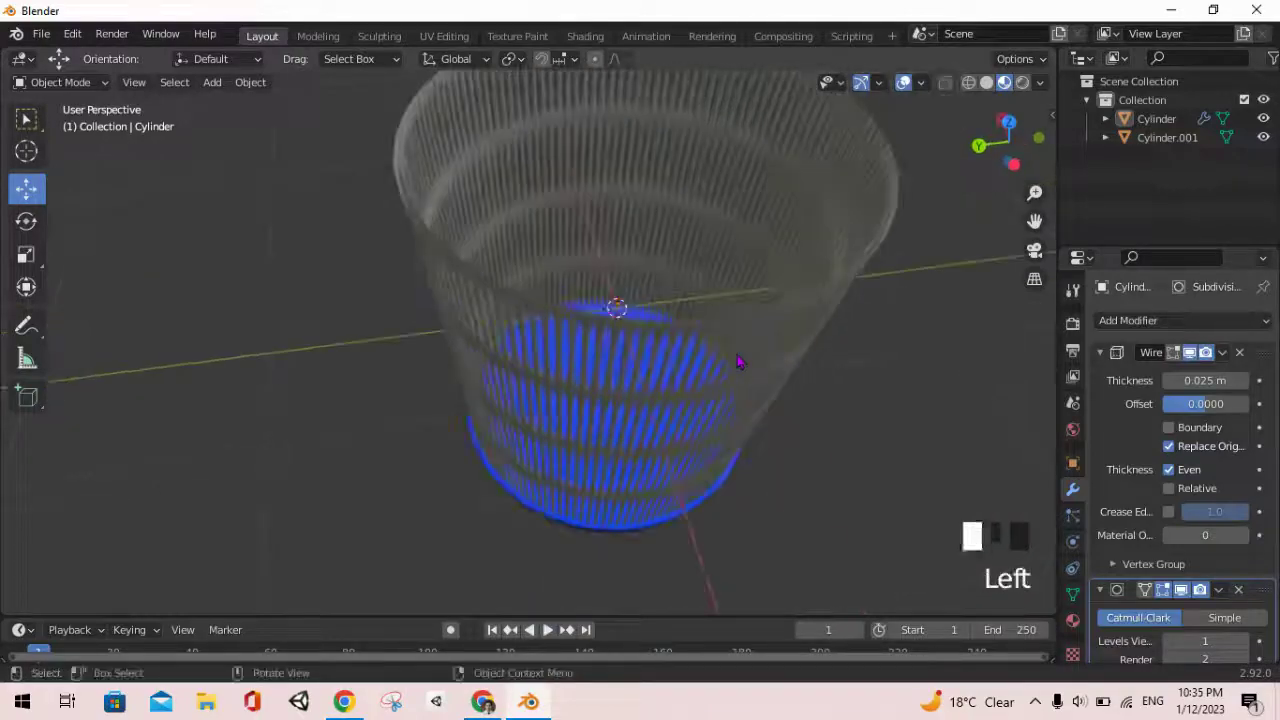